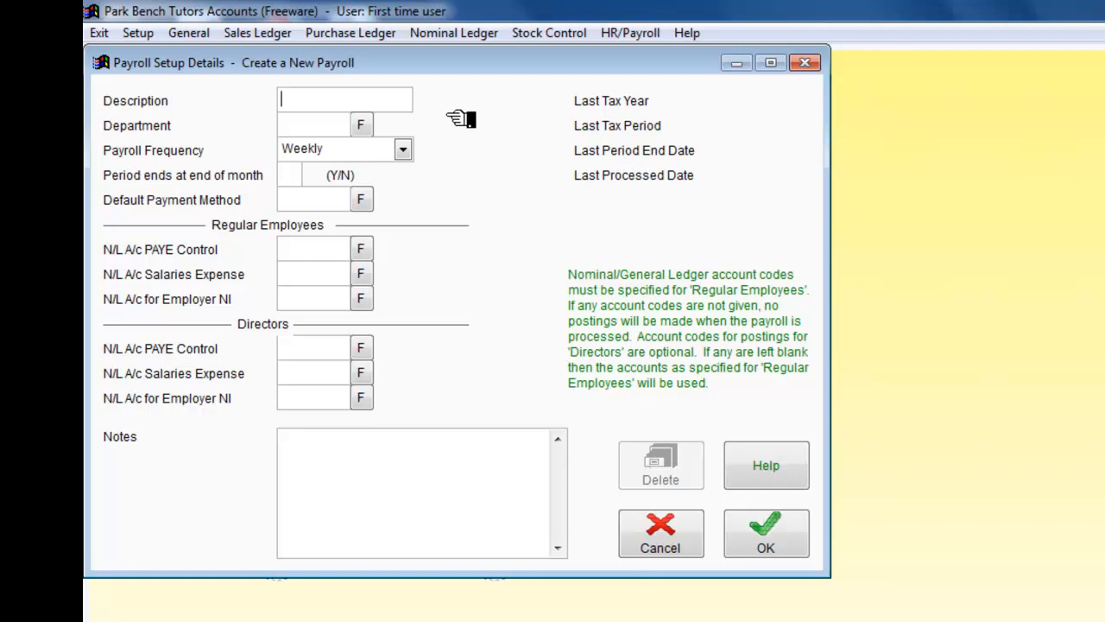
Describe the new payroll as Weekly, set period ends at end of month to N, and choose Cheque as default payment method.
{"action": "type", "text": "Weekly"}
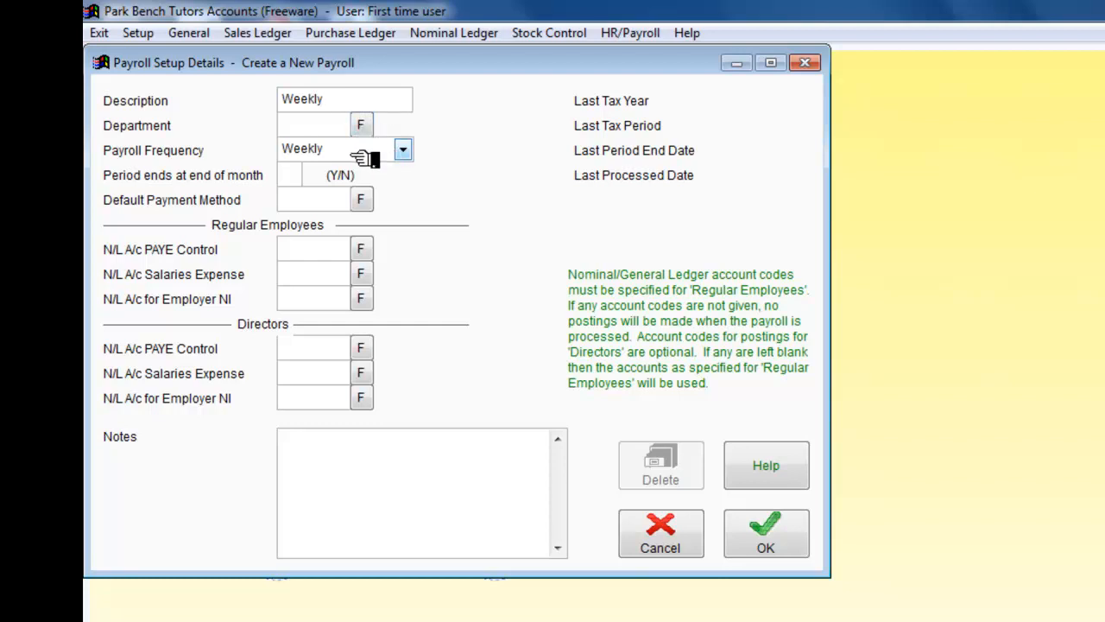
{"action": "left_click", "coordinate": [286, 172]}
{"action": "type", "text": "N"}
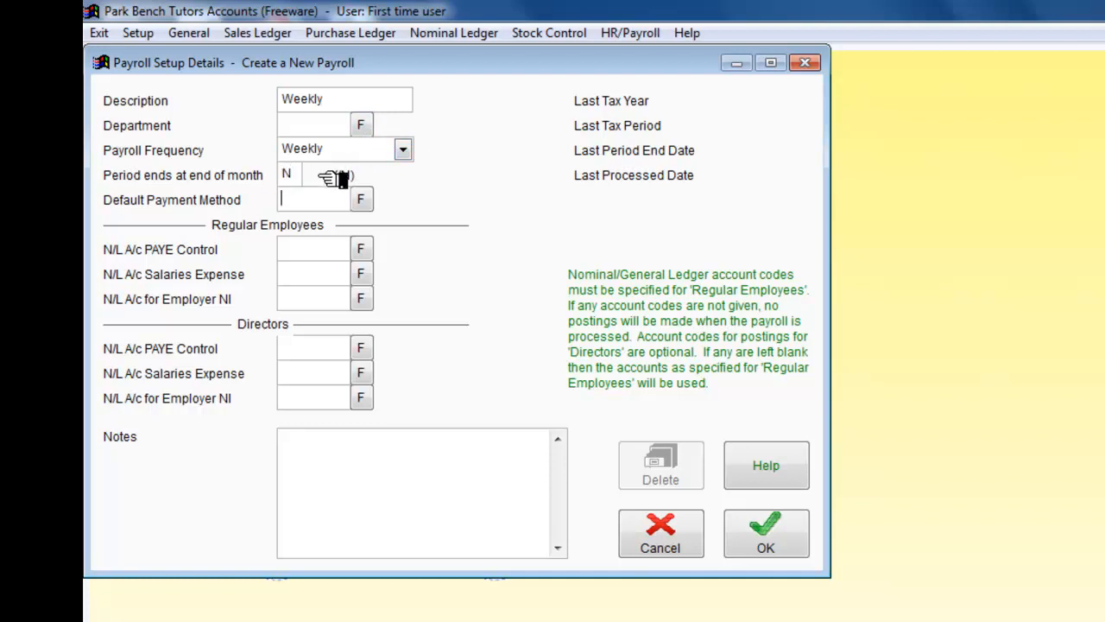
{"action": "left_click", "coordinate": [363, 200]}
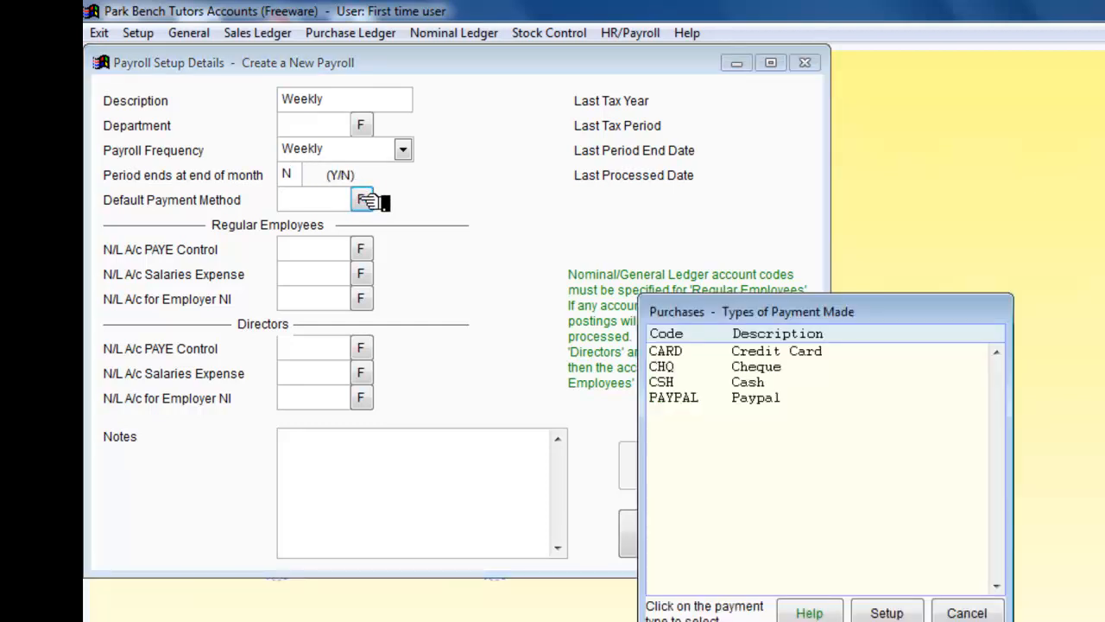
{"action": "left_click", "coordinate": [765, 368]}
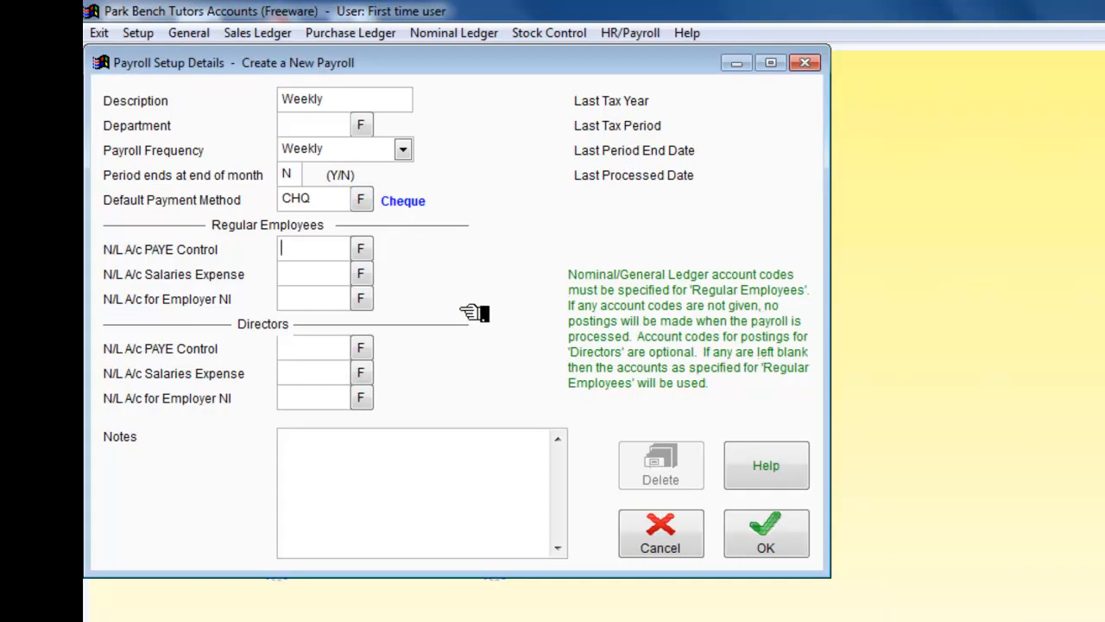
Assign the regular employees' nominal accounts, 2500 for PAYE control, 7100 for salaries expense and 7110 for employer NI, and save the payroll.
{"action": "left_click", "coordinate": [363, 249]}
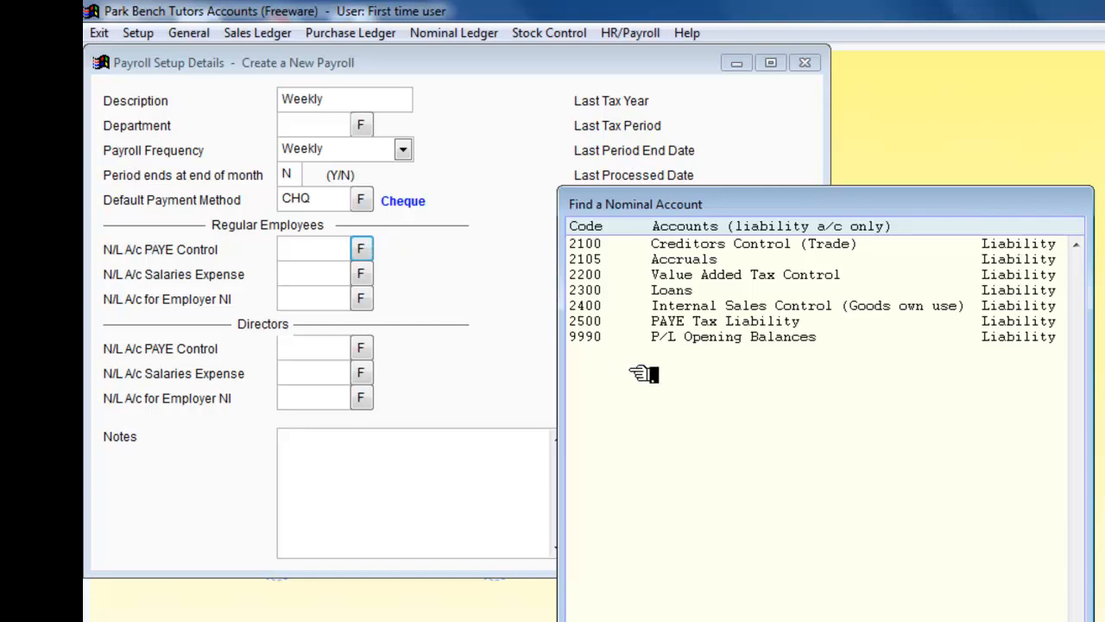
{"action": "double_click", "coordinate": [682, 326]}
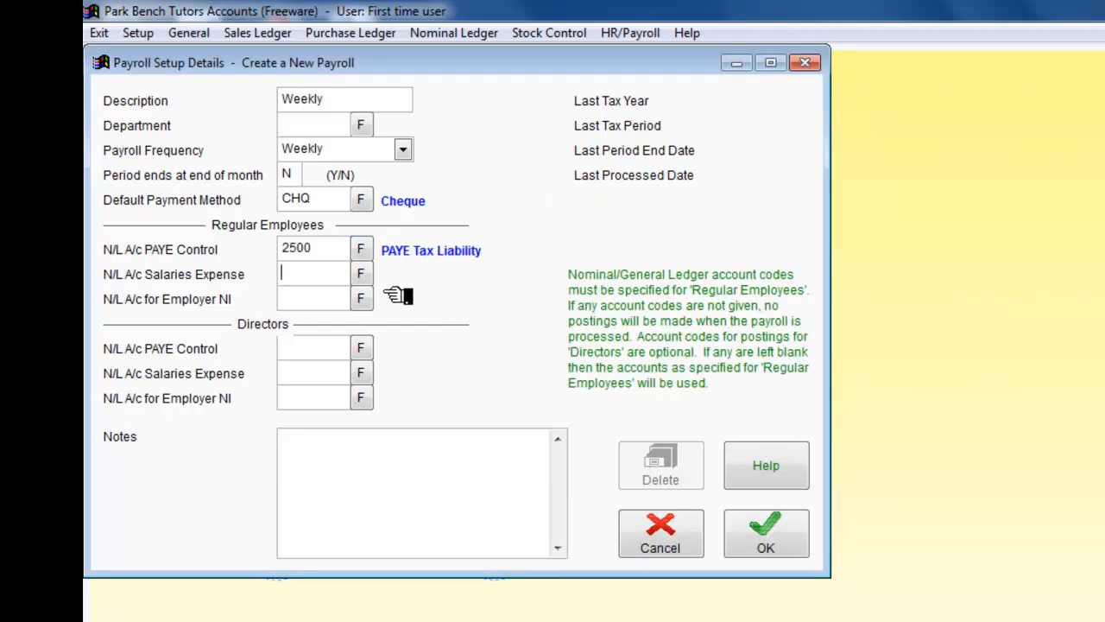
{"action": "left_click", "coordinate": [363, 274]}
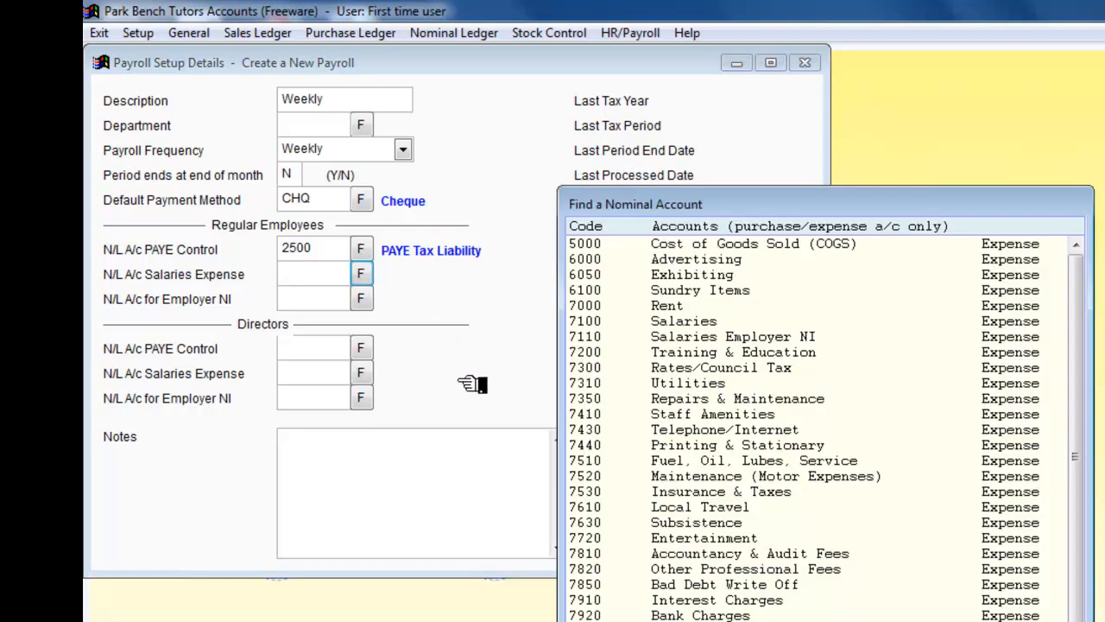
{"action": "double_click", "coordinate": [678, 323]}
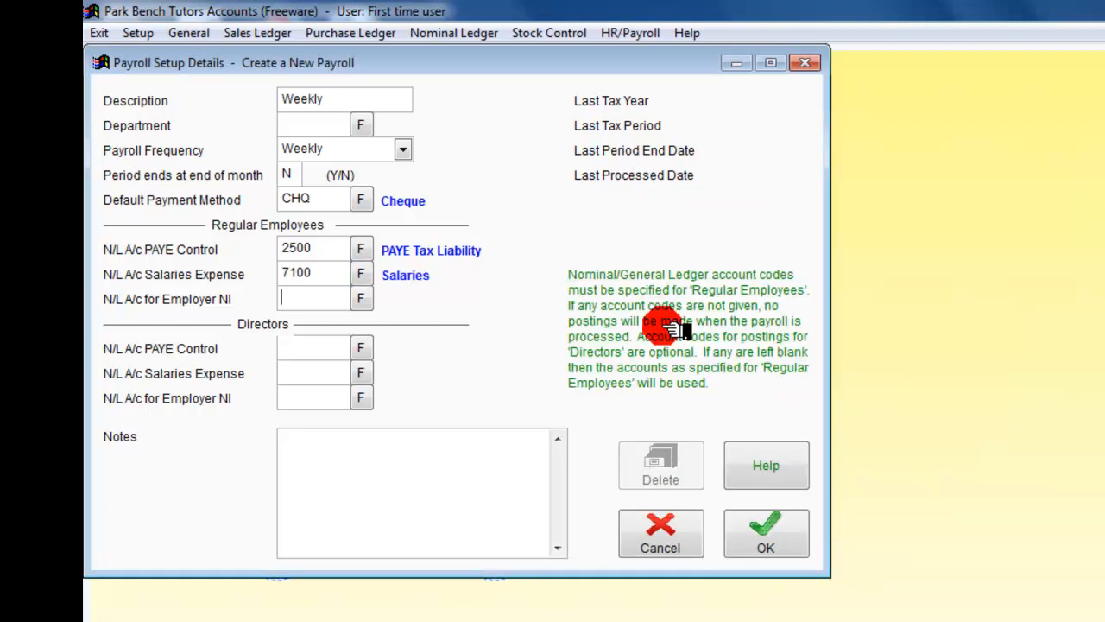
{"action": "left_click", "coordinate": [362, 298]}
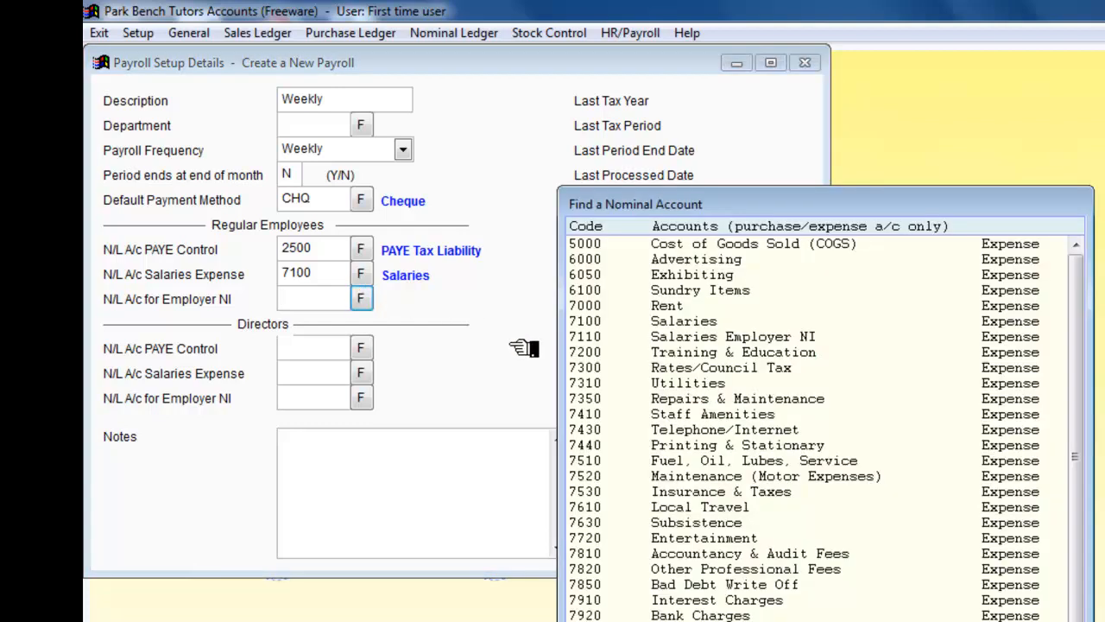
{"action": "double_click", "coordinate": [699, 336]}
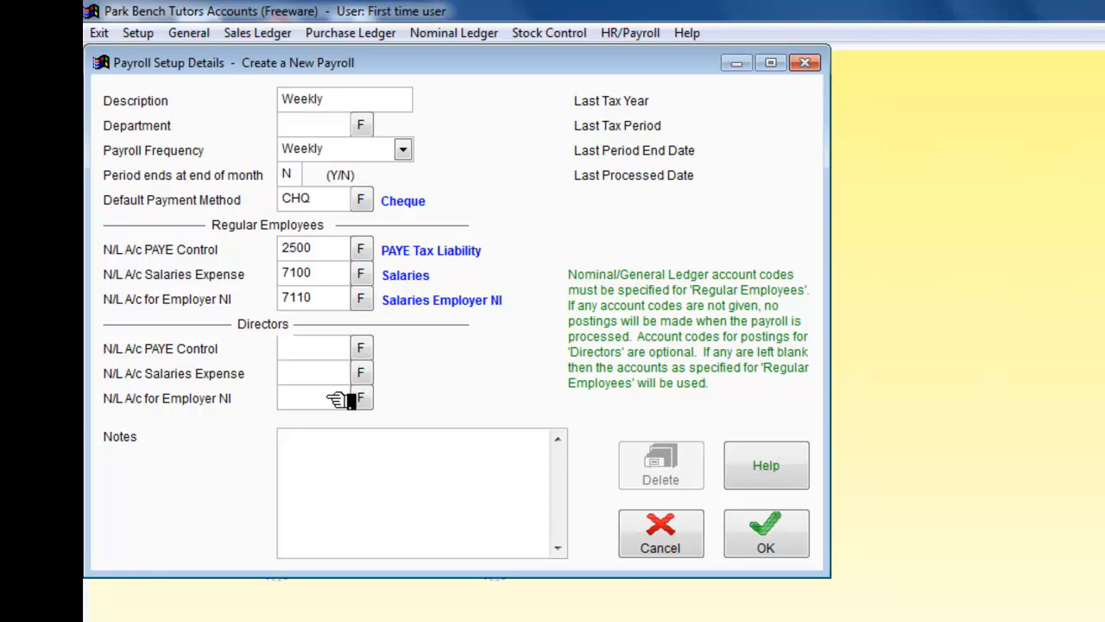
{"action": "left_click", "coordinate": [766, 532]}
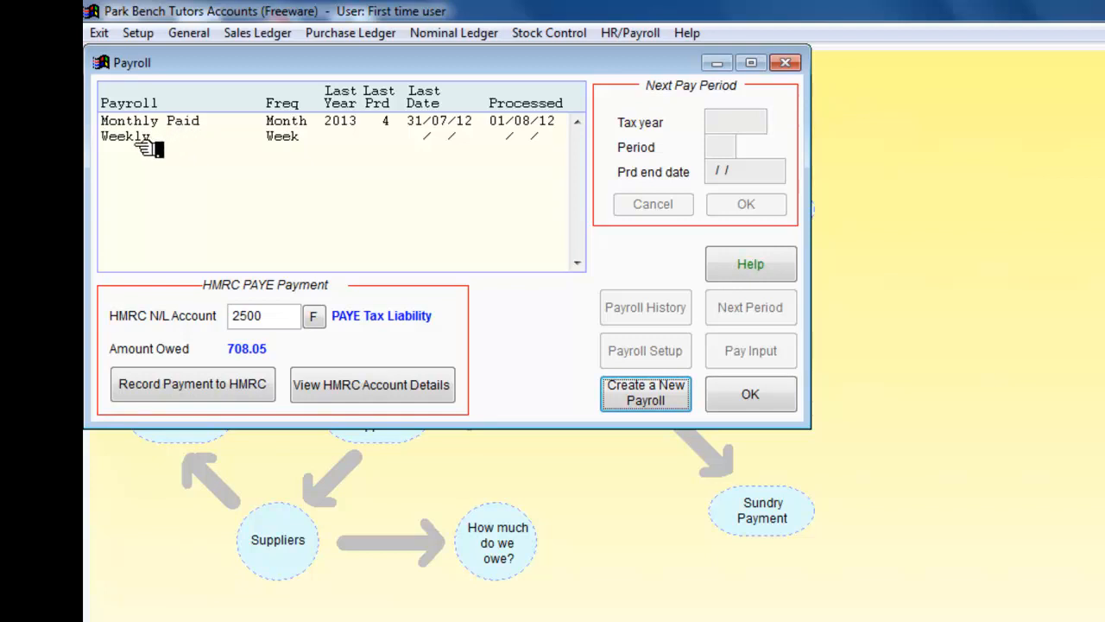
Start the next pay period of the Monthly Paid payroll, period 5 of tax year 2013 ending 31/08/2012.
{"action": "left_click", "coordinate": [178, 123]}
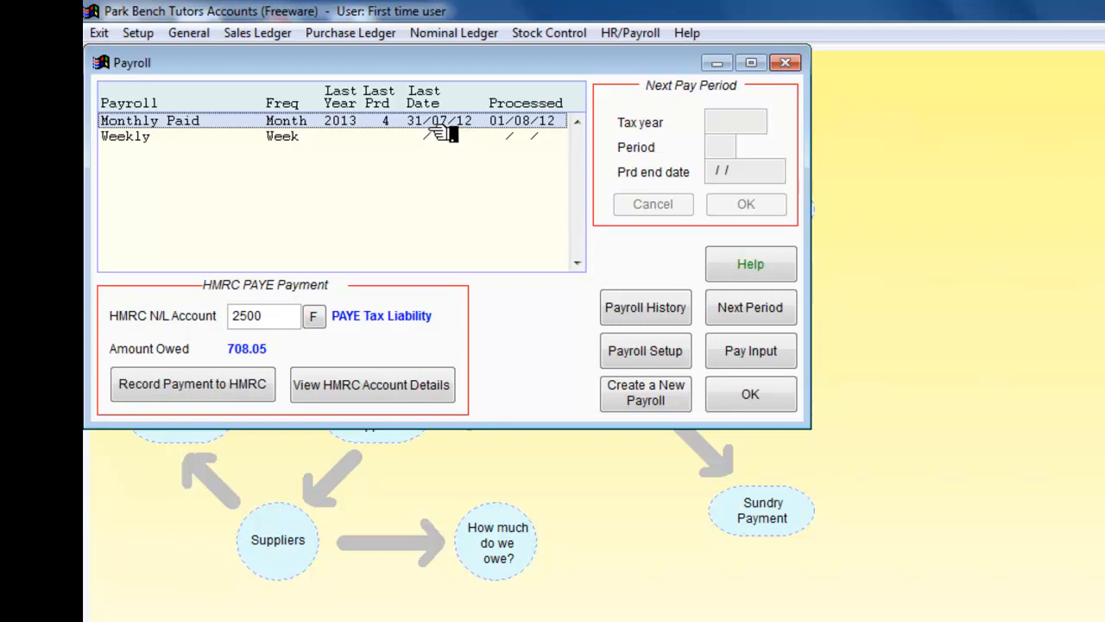
{"action": "left_click", "coordinate": [757, 311]}
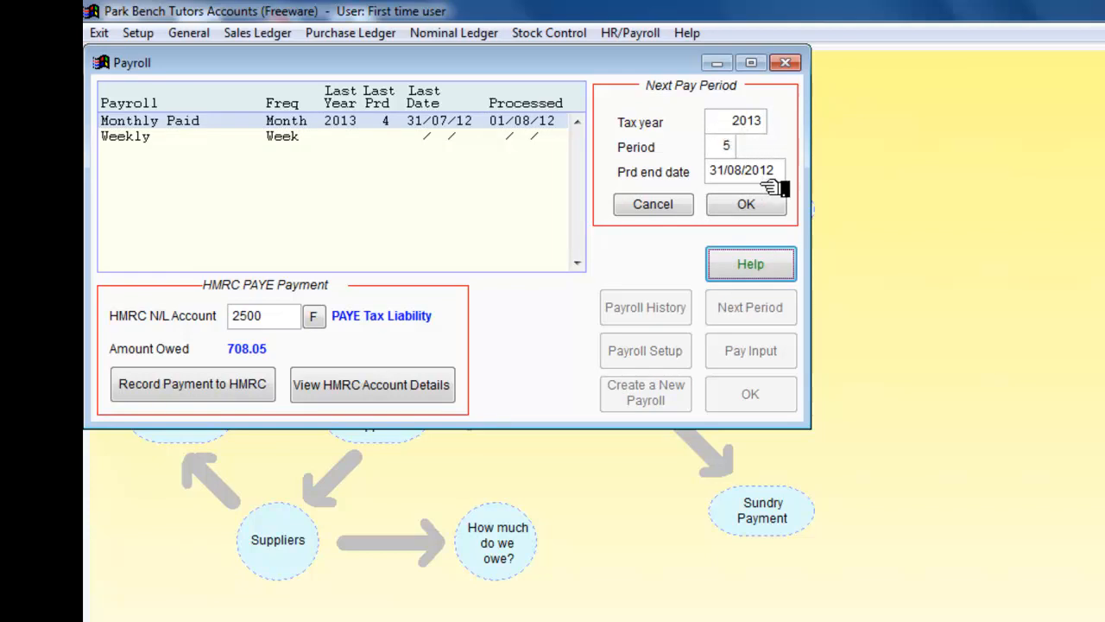
{"action": "left_click", "coordinate": [750, 207]}
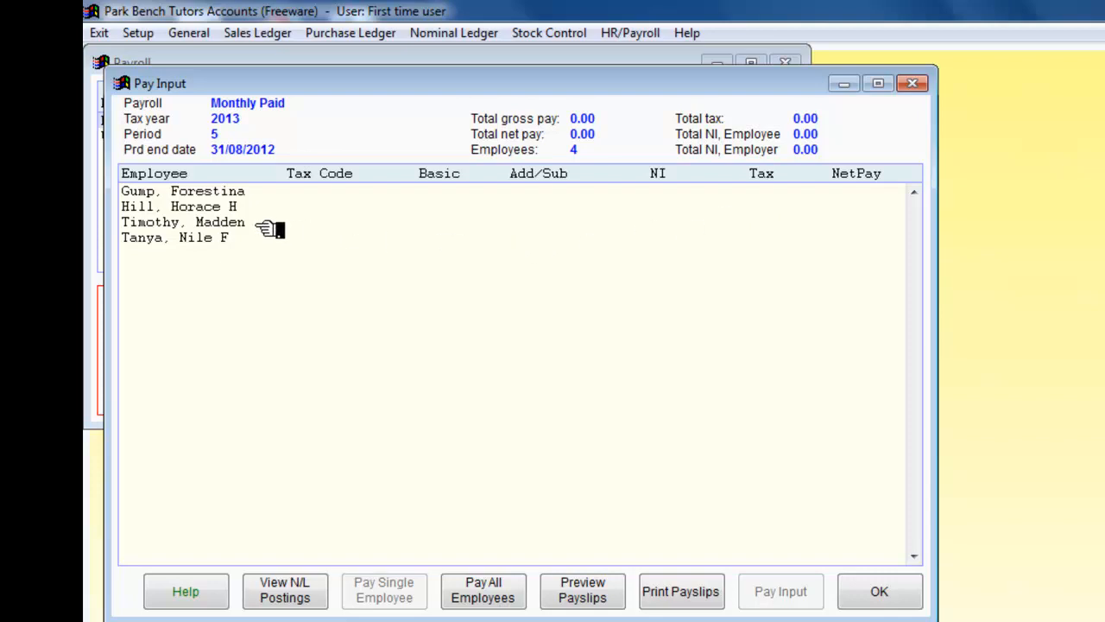
Open the pay input of the second listed employee, save the calculated pay and close the record.
{"action": "left_click", "coordinate": [226, 208]}
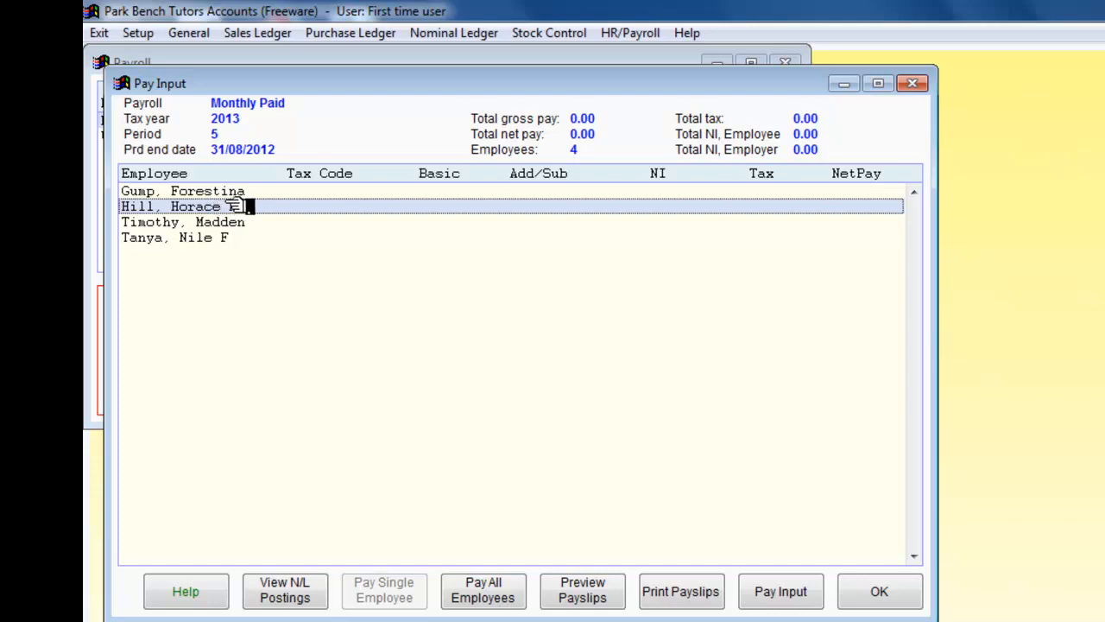
{"action": "left_click", "coordinate": [782, 591]}
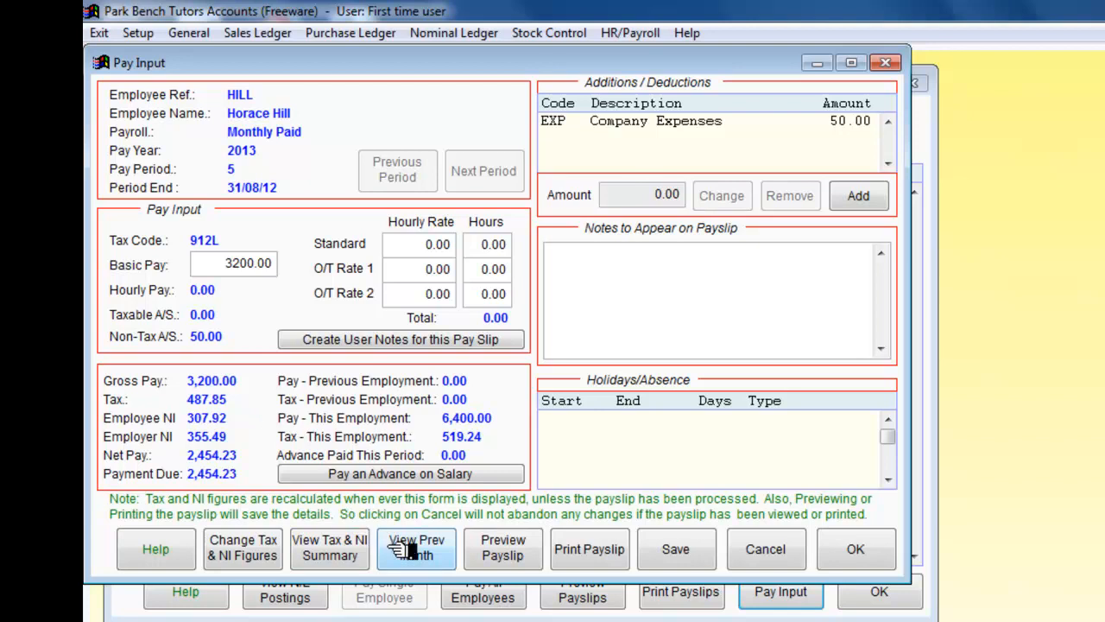
{"action": "left_click", "coordinate": [685, 551]}
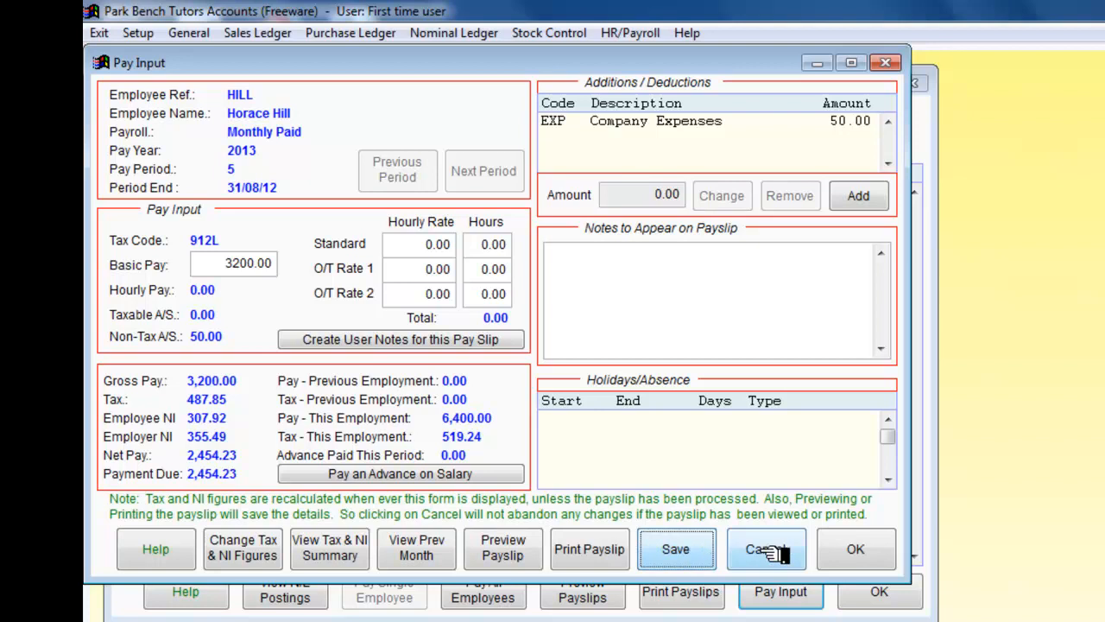
{"action": "left_click", "coordinate": [855, 552]}
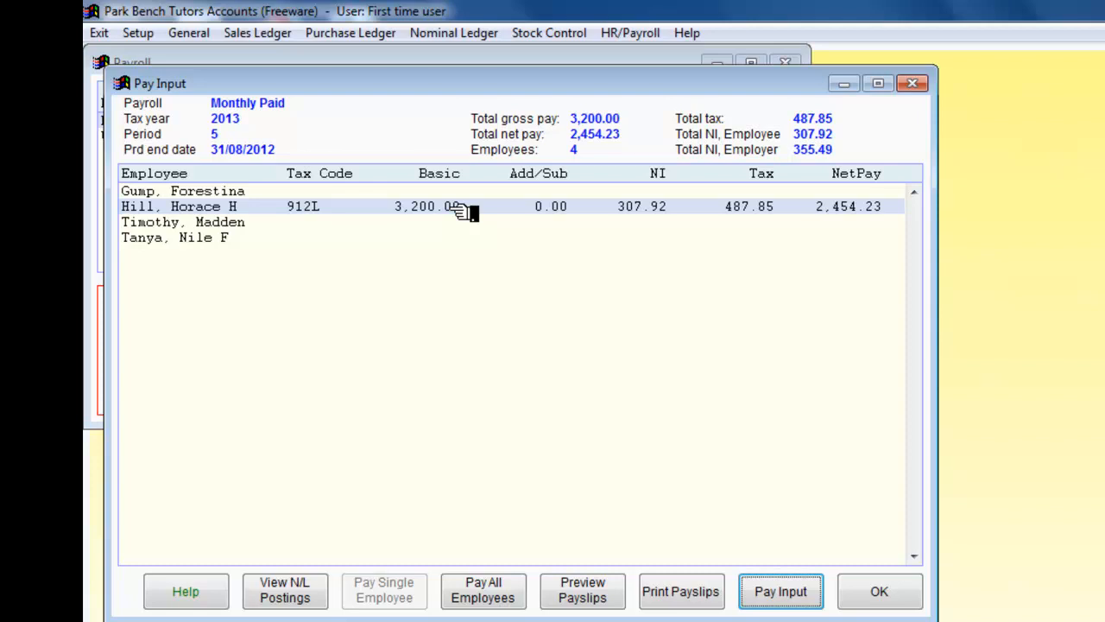
Save and confirm the calculated pay for the last employee in the Monthly Paid list.
{"action": "left_click", "coordinate": [223, 243]}
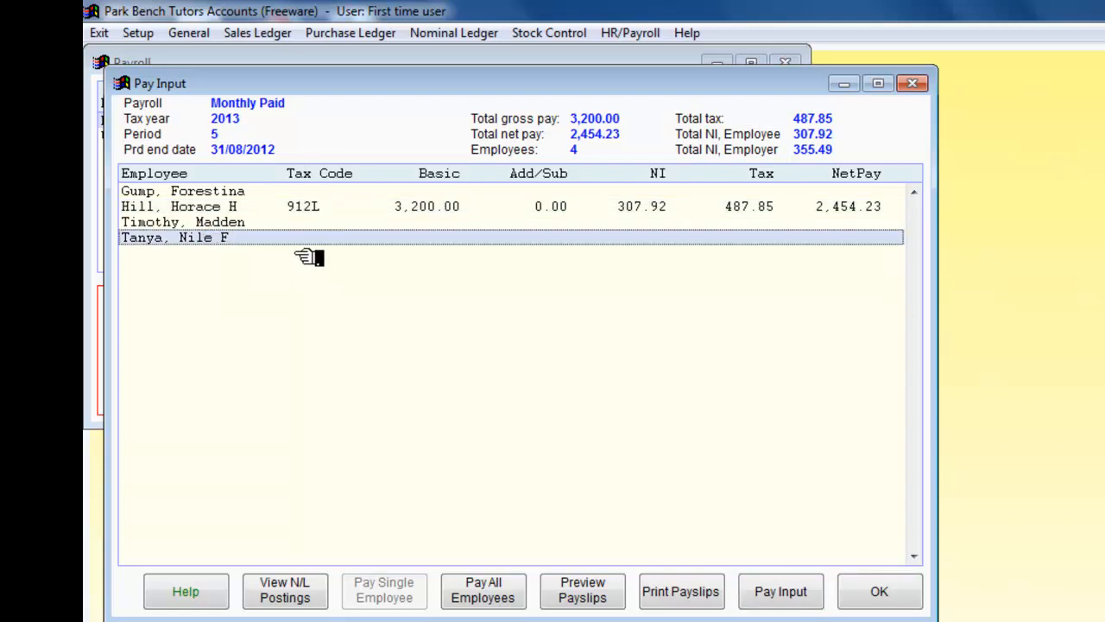
{"action": "left_click", "coordinate": [780, 592]}
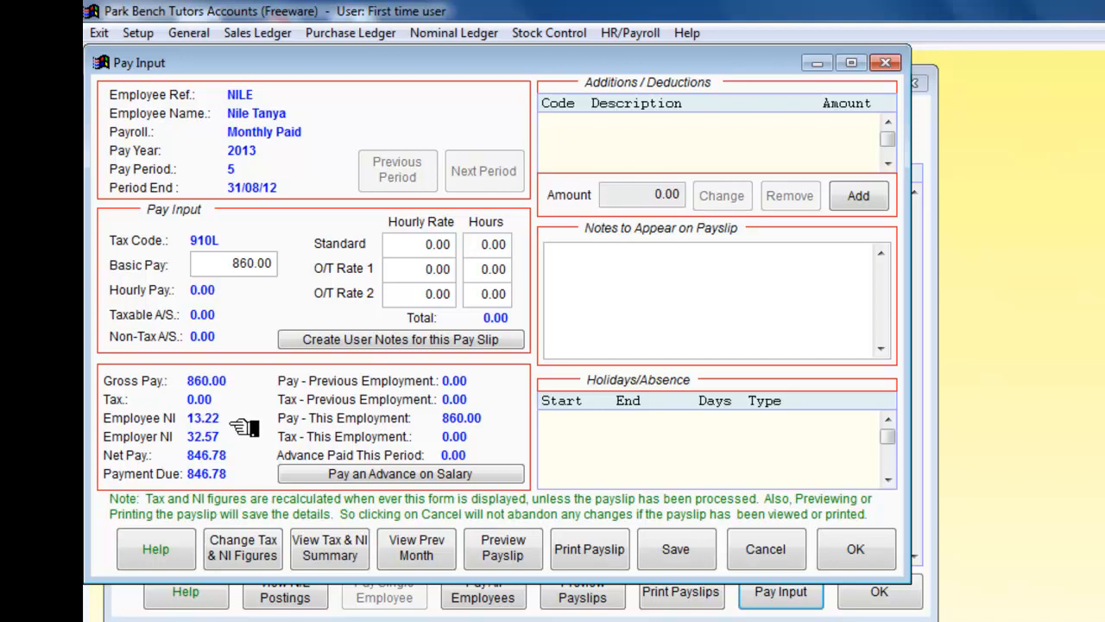
{"action": "left_click", "coordinate": [683, 549]}
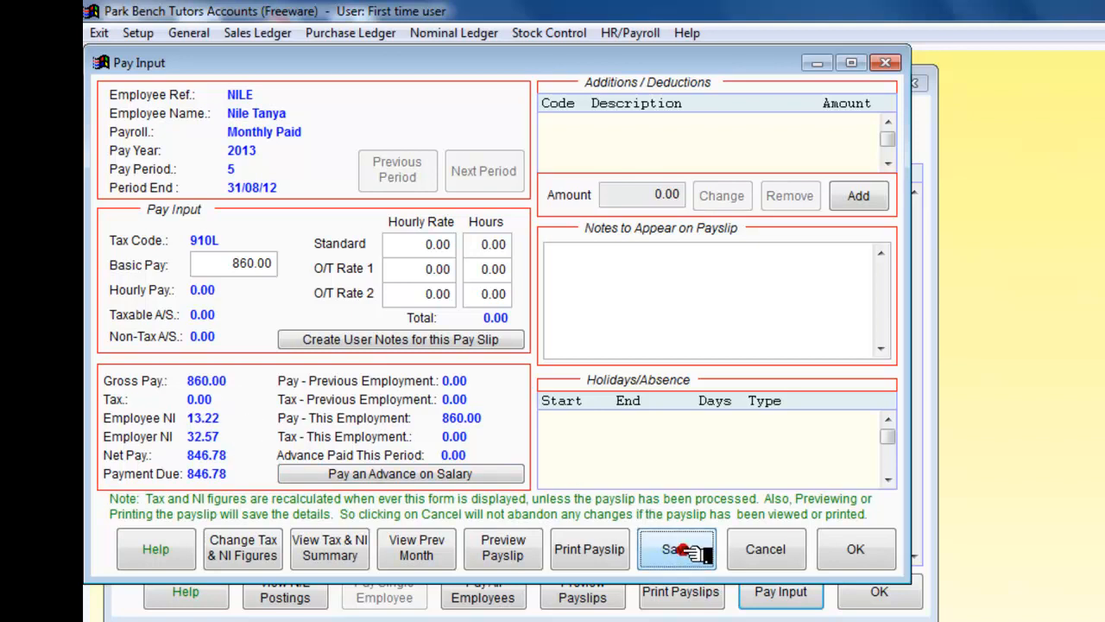
{"action": "left_click", "coordinate": [856, 551]}
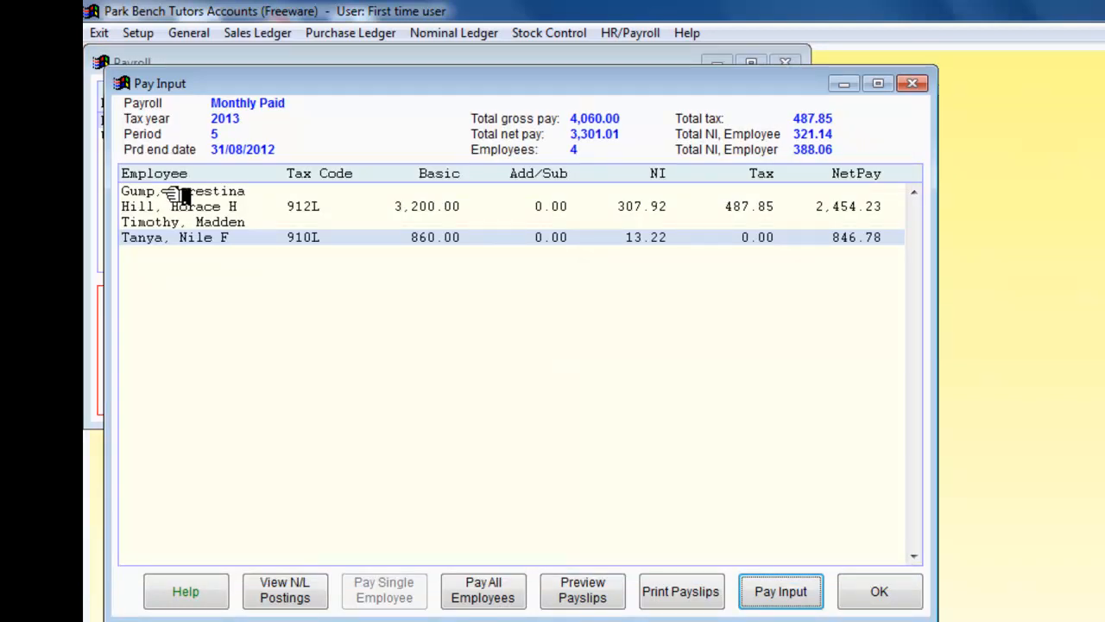
Enter 35 standard hours in the first listed employee's pay input and save it.
{"action": "left_click", "coordinate": [197, 193]}
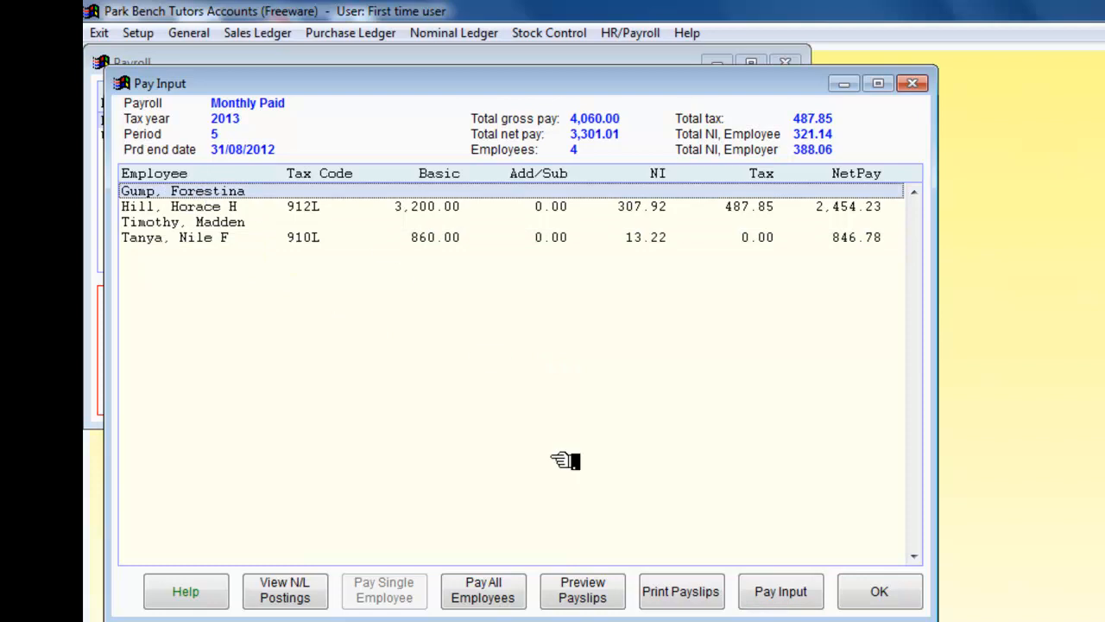
{"action": "left_click", "coordinate": [777, 591]}
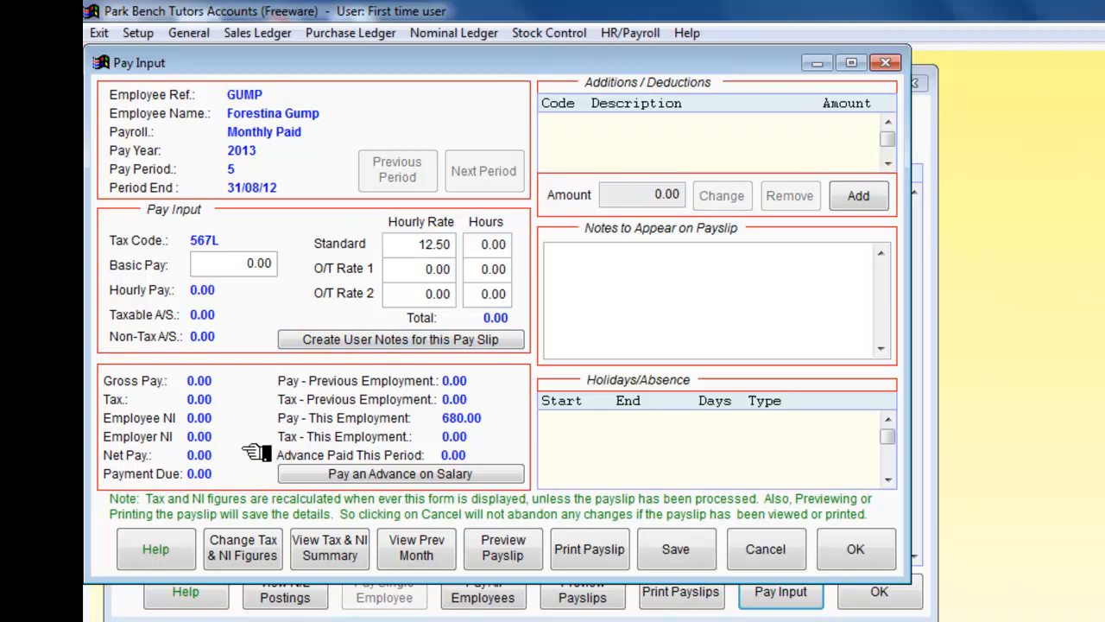
{"action": "left_click", "coordinate": [486, 246]}
{"action": "type", "text": "3"}
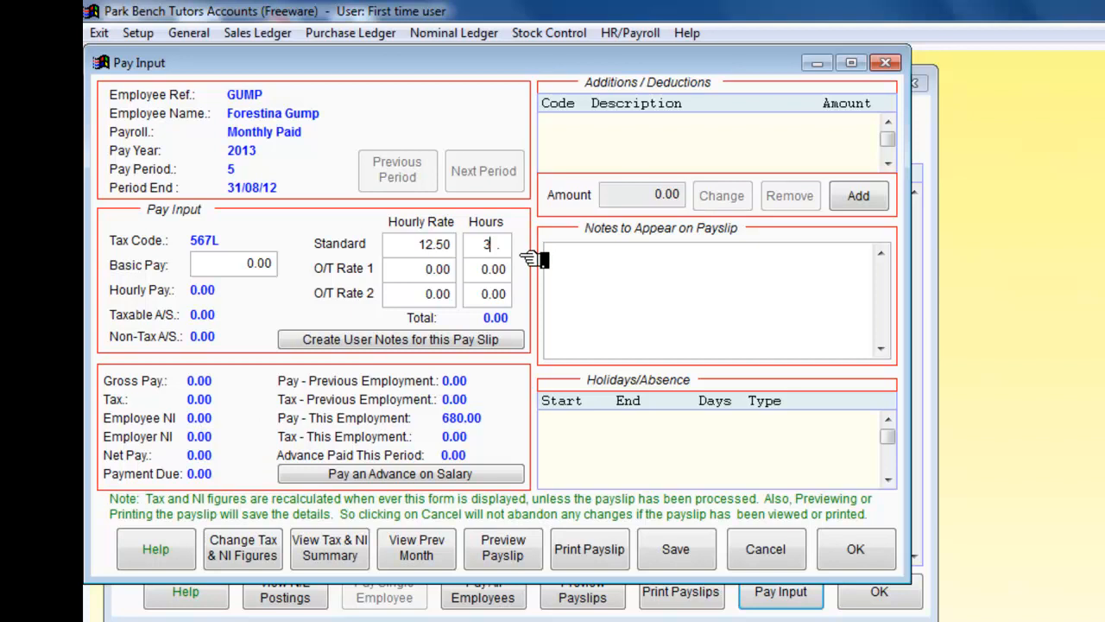
{"action": "type", "text": "5."}
{"action": "key", "text": "Tab"}
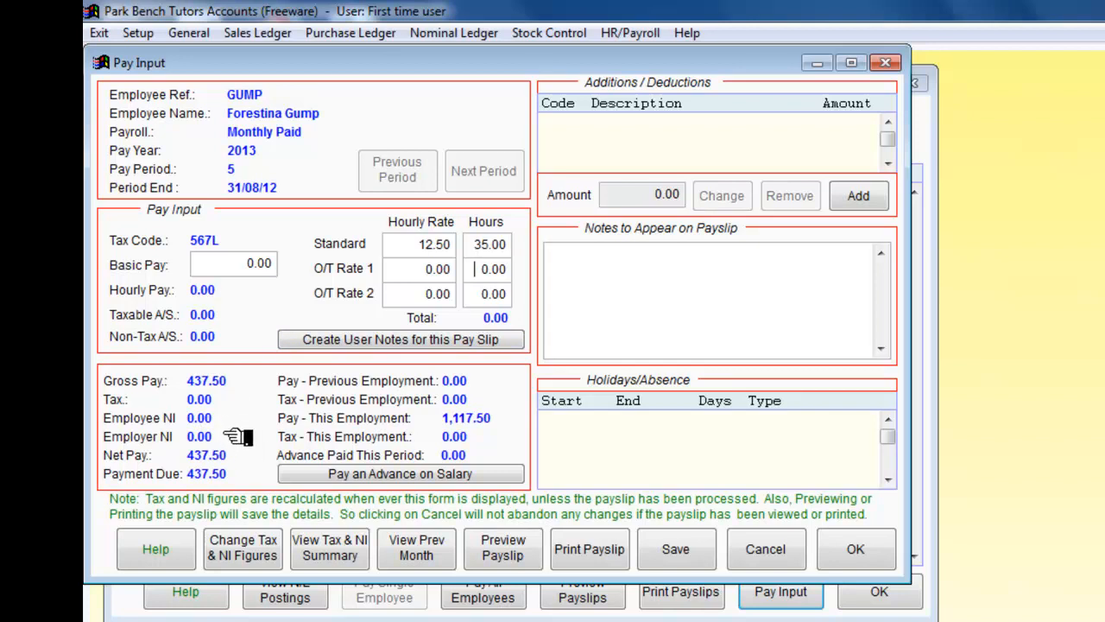
{"action": "left_click", "coordinate": [675, 548]}
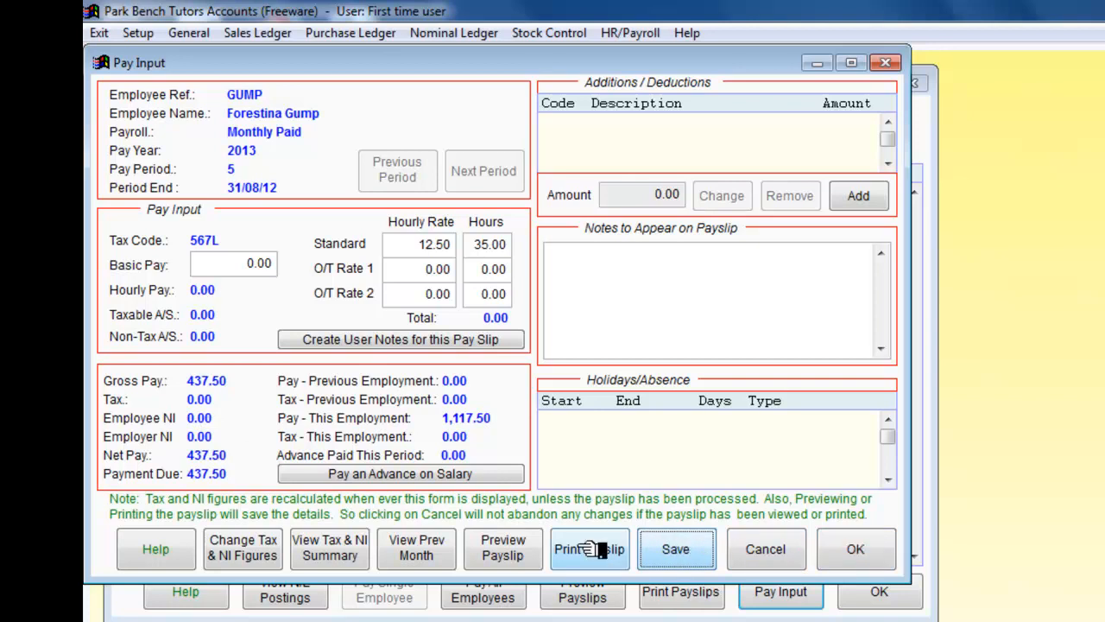
Preview the first employee's payslip in an enlarged window, close the preview, and save and confirm the pay record.
{"action": "left_click", "coordinate": [517, 544]}
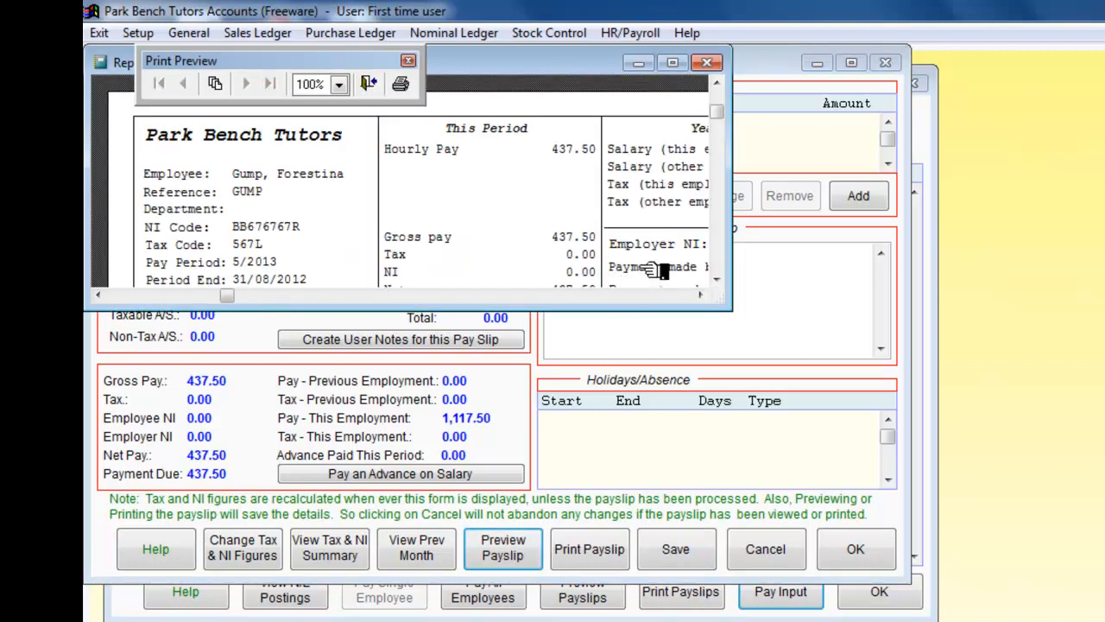
{"action": "left_click_drag", "start_coordinate": [738, 309], "coordinate": [976, 455]}
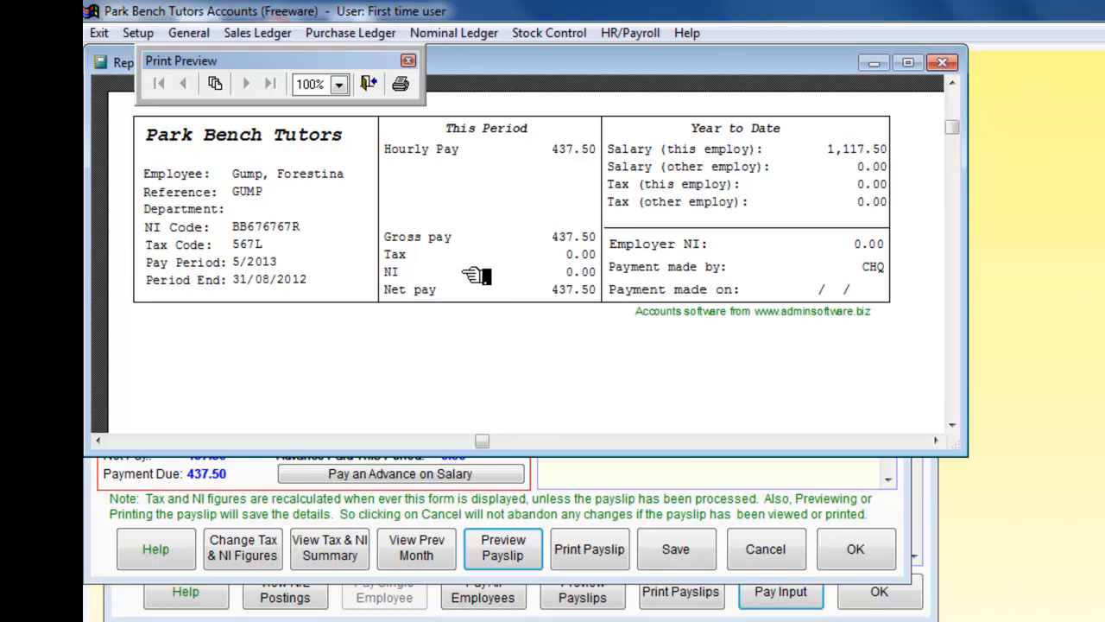
{"action": "left_click", "coordinate": [944, 64]}
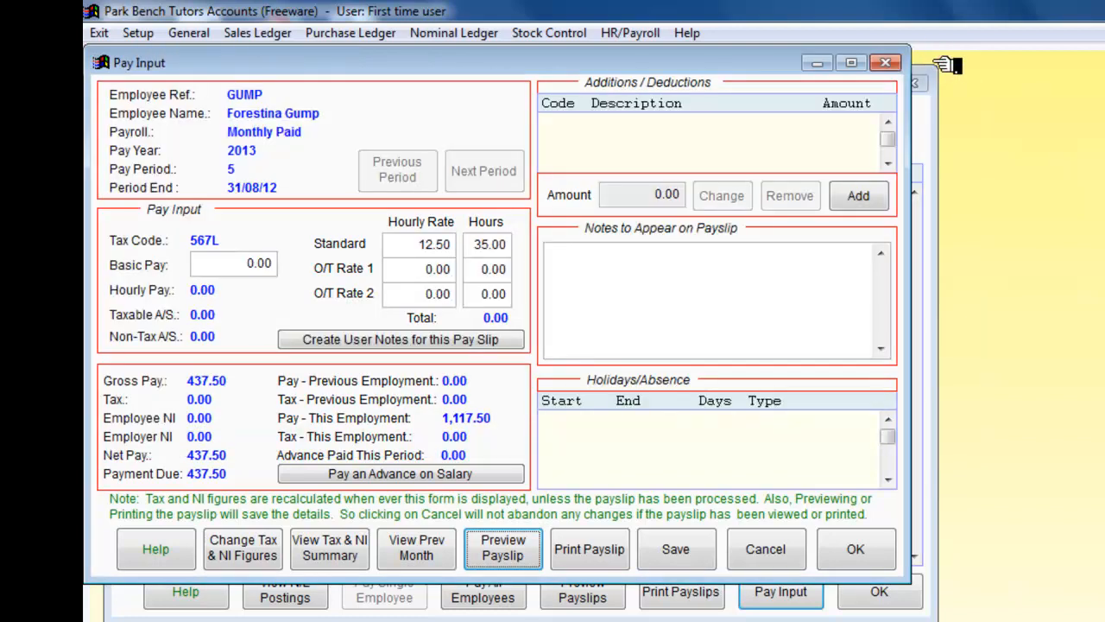
{"action": "left_click", "coordinate": [678, 544]}
{"action": "left_click", "coordinate": [848, 548]}
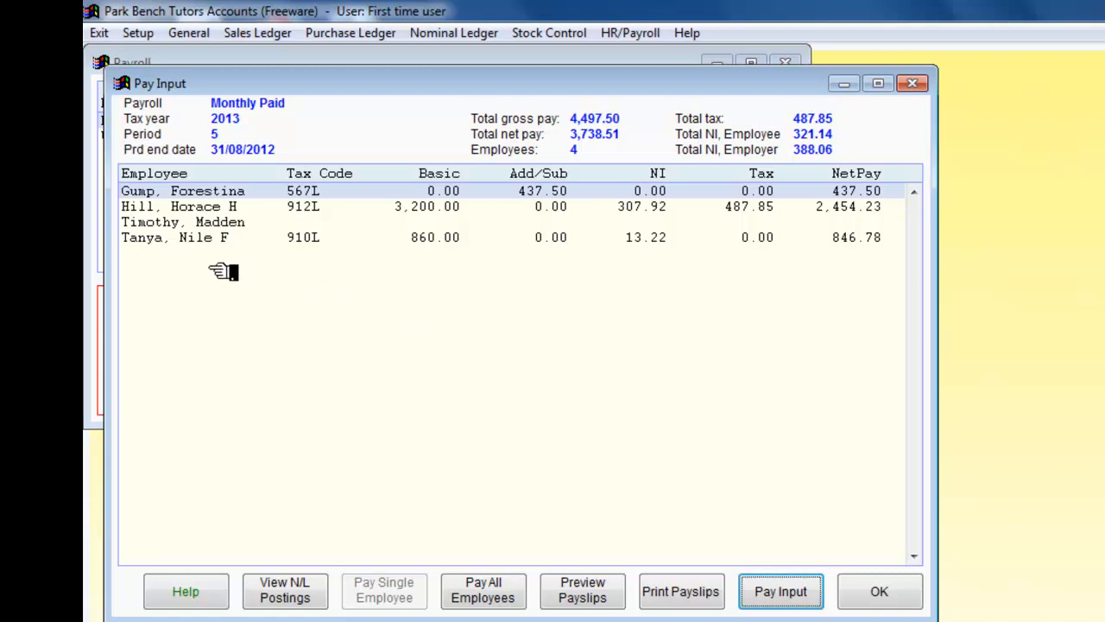
Open the third listed employee's pay input and enter 40 standard hours.
{"action": "left_click", "coordinate": [197, 226]}
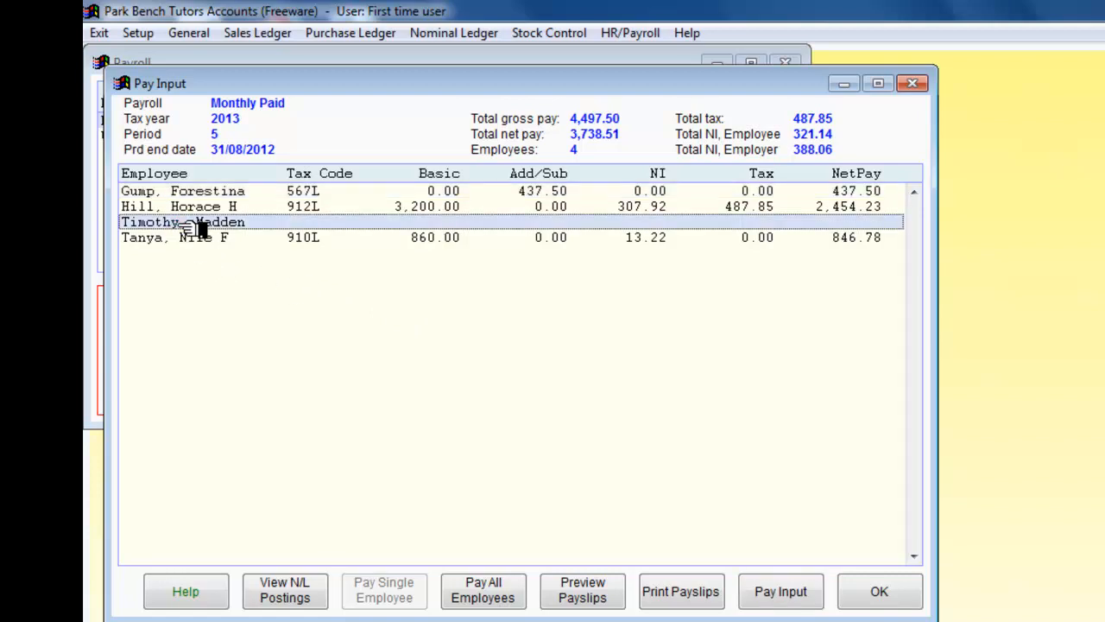
{"action": "left_click", "coordinate": [783, 592]}
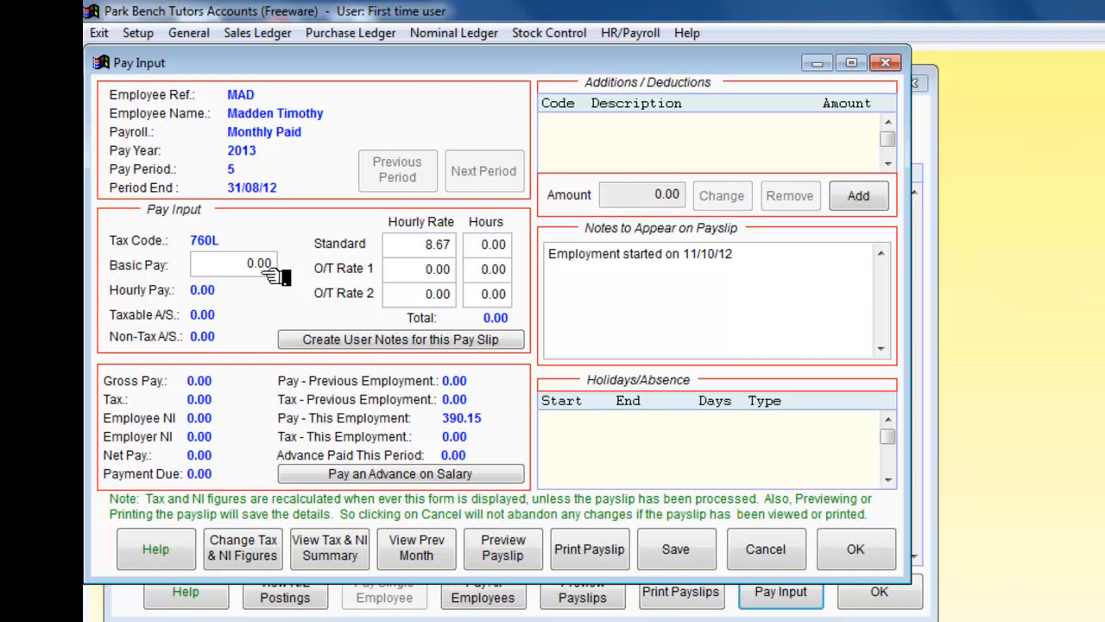
{"action": "left_click", "coordinate": [484, 245]}
{"action": "type", "text": "40.00"}
{"action": "key", "text": "Tab"}
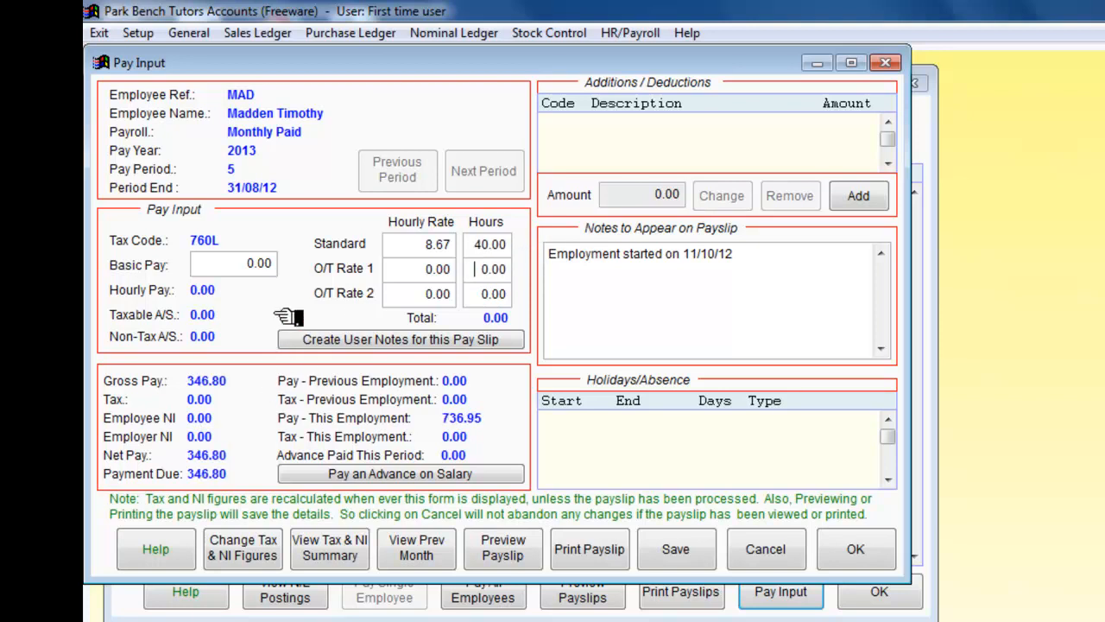
Set the employee's O/T Rate 1 to 15.00 with 8 hours, and save and confirm the pay record.
{"action": "left_click", "coordinate": [411, 270]}
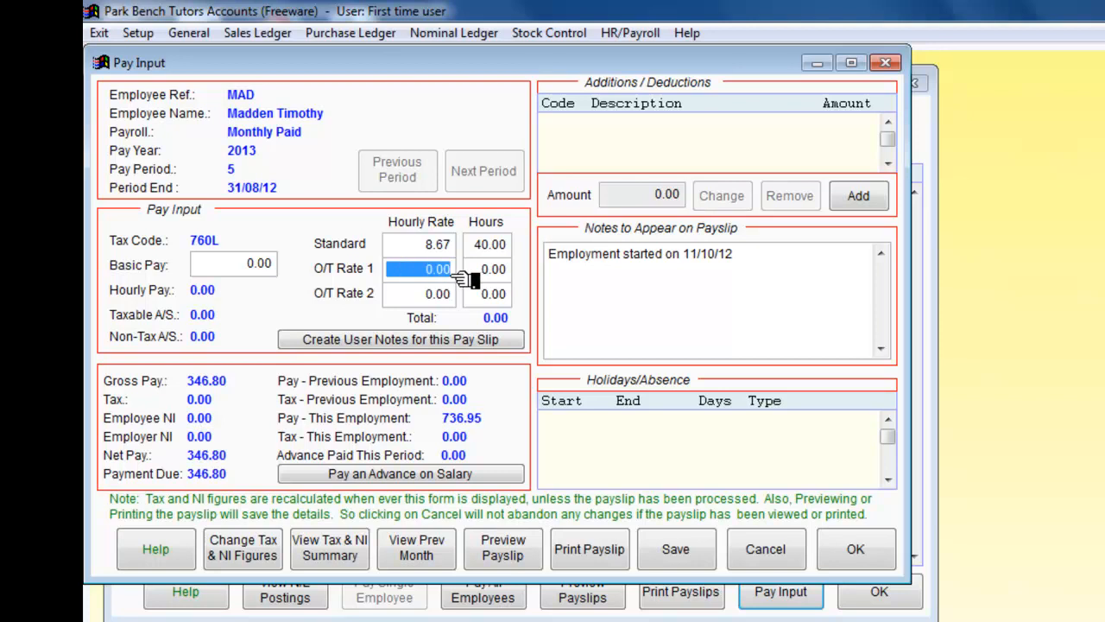
{"action": "type", "text": "15"}
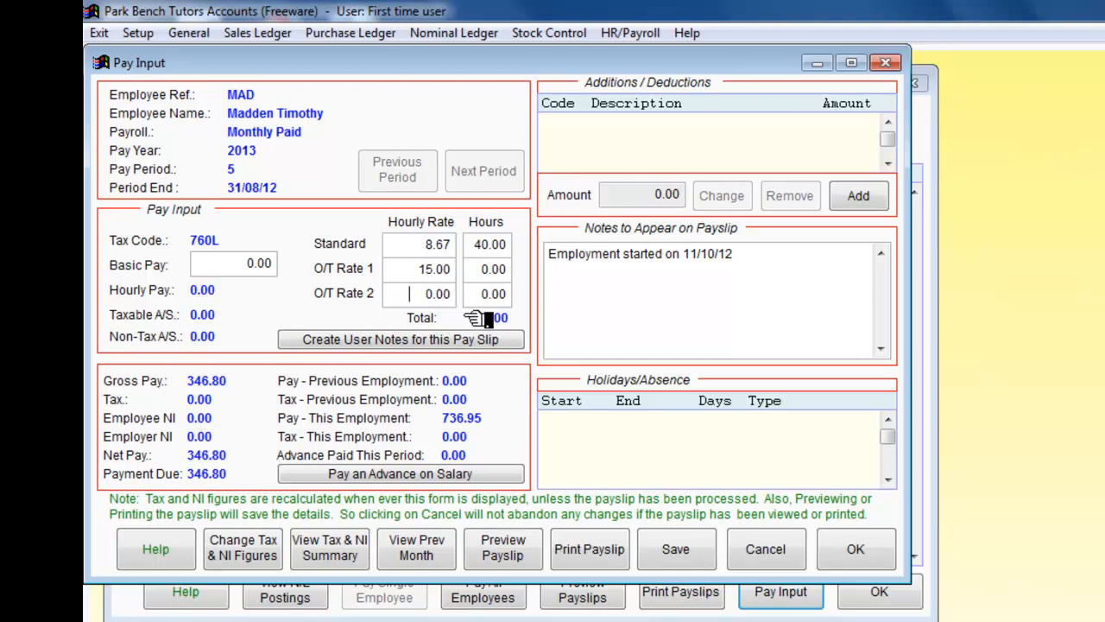
{"action": "left_click", "coordinate": [491, 268]}
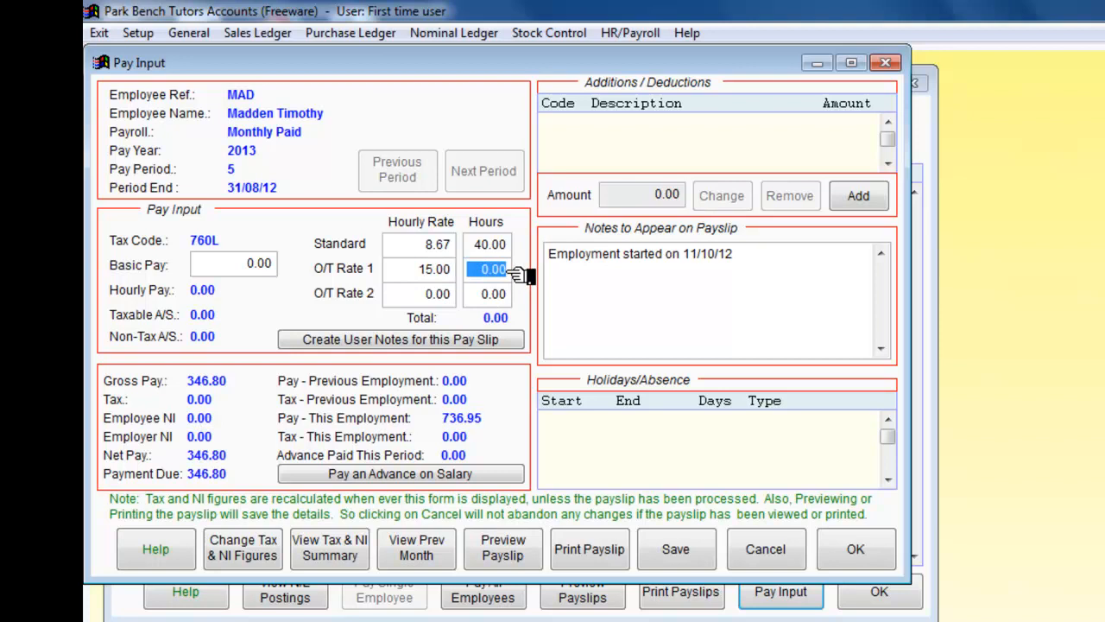
{"action": "type", "text": "8"}
{"action": "key", "text": "Tab"}
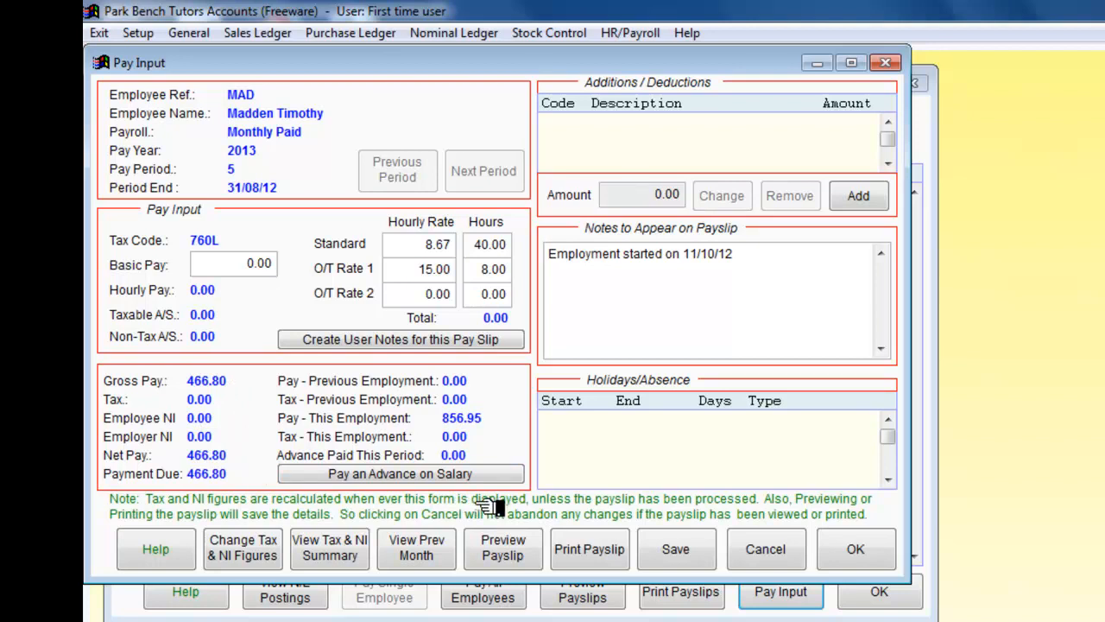
{"action": "left_click", "coordinate": [678, 552]}
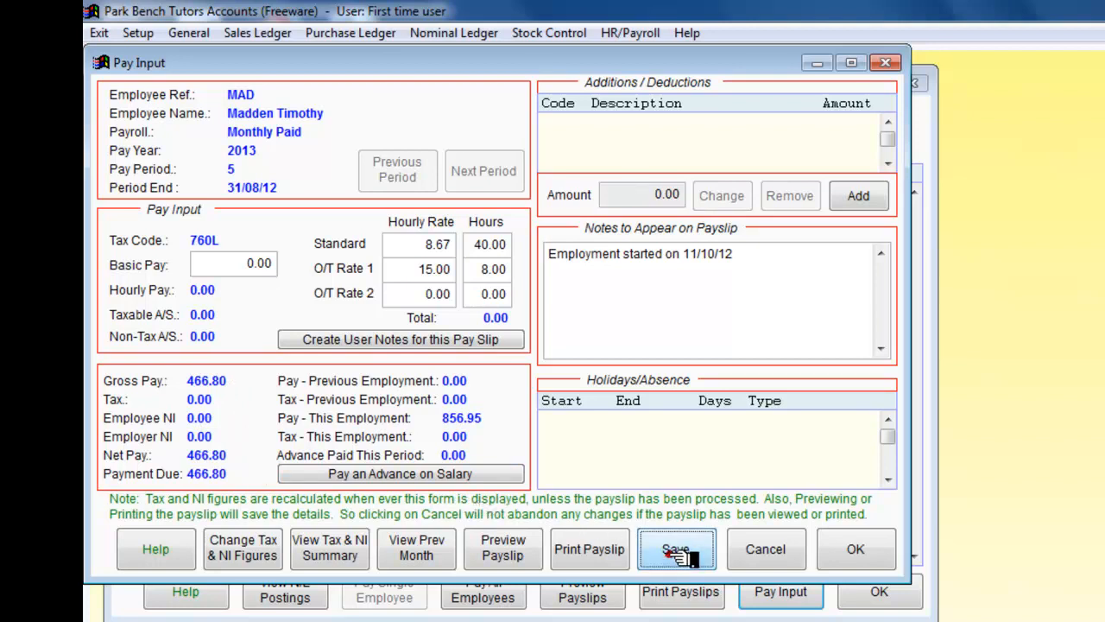
{"action": "left_click", "coordinate": [855, 553]}
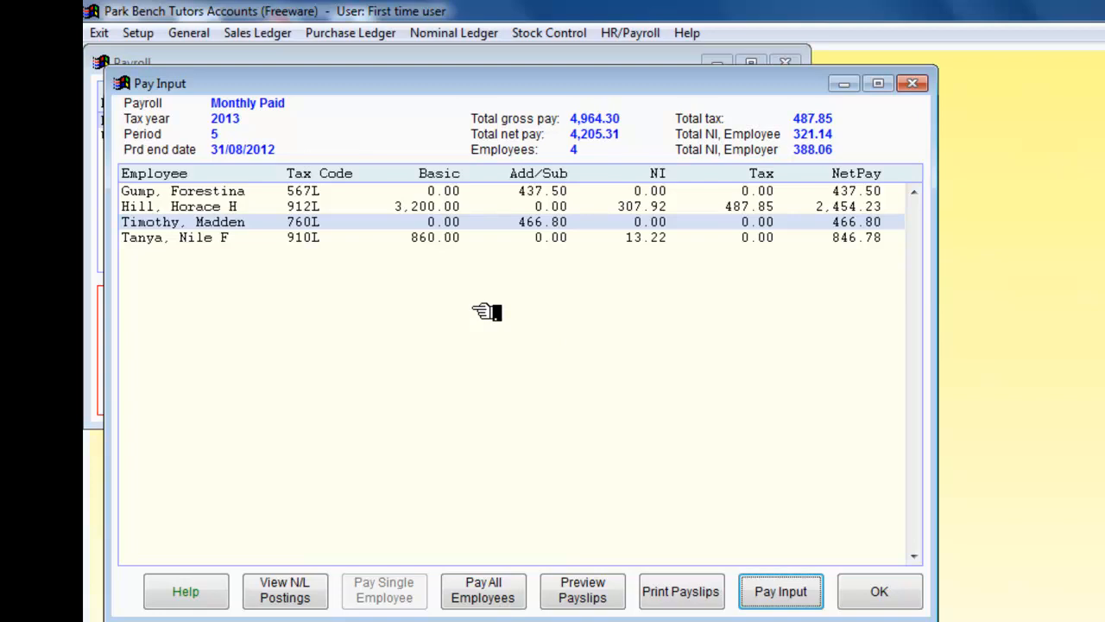
Preview the payslips of all employees in an enlarged window, review each one and close the preview.
{"action": "left_click", "coordinate": [600, 591]}
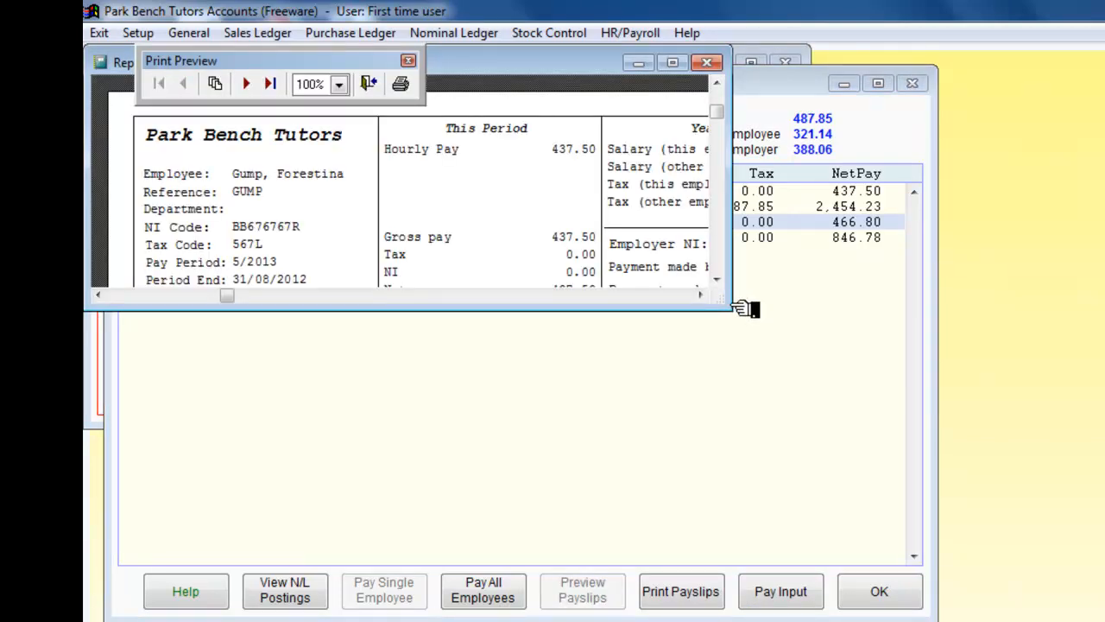
{"action": "left_click_drag", "start_coordinate": [745, 308], "coordinate": [978, 458]}
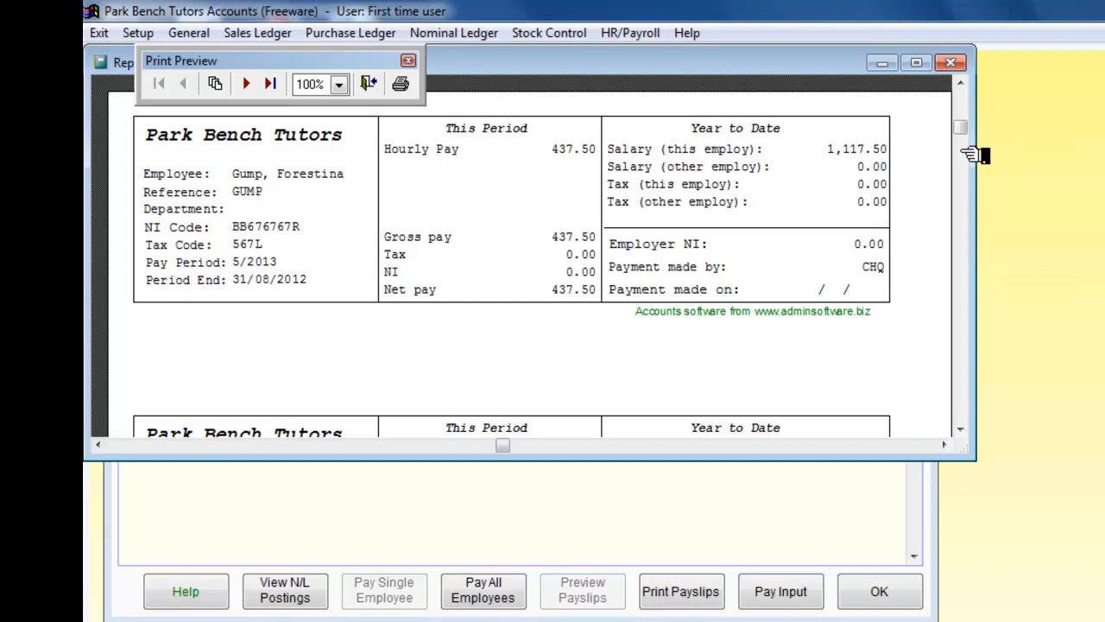
{"action": "left_click_drag", "start_coordinate": [960, 130], "coordinate": [960, 153]}
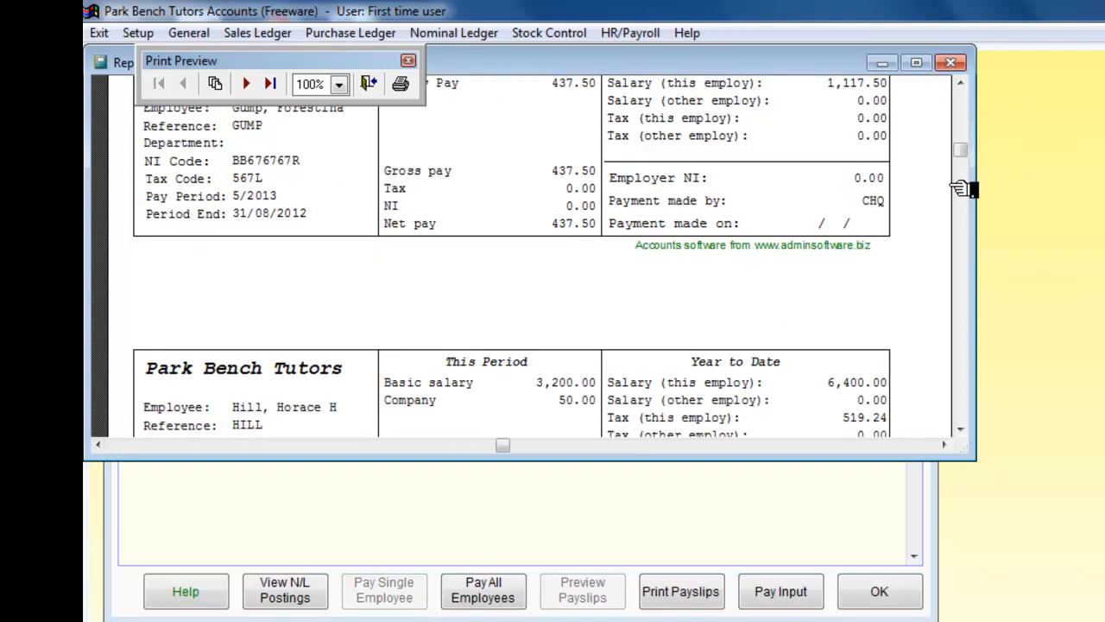
{"action": "scroll", "coordinate": [909, 256], "scroll_direction": "down", "scroll_amount": 5}
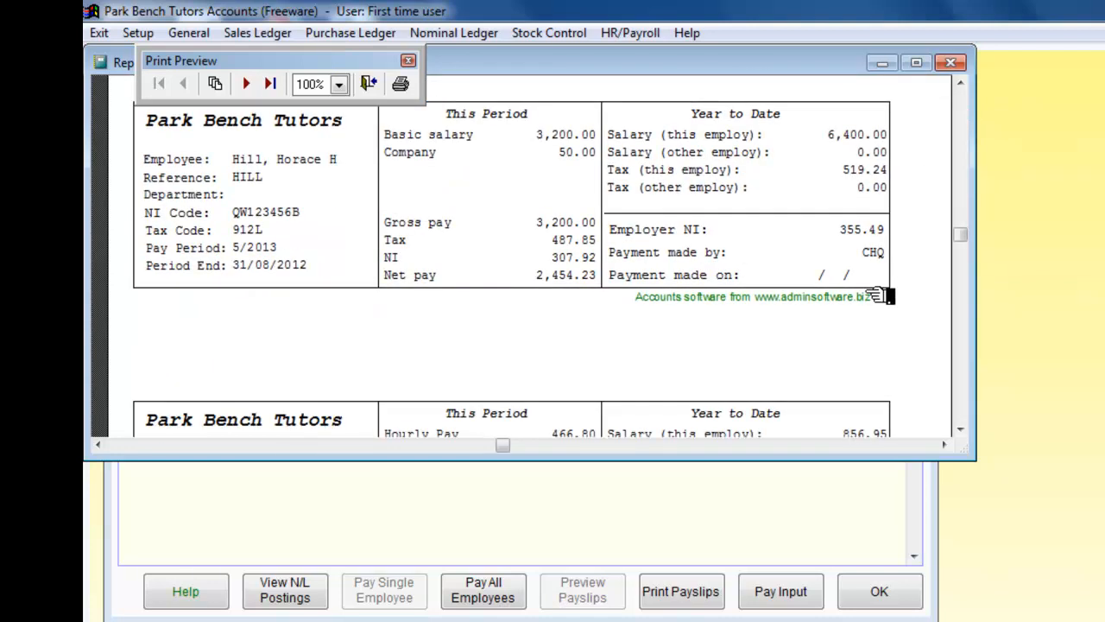
{"action": "scroll", "coordinate": [877, 301], "scroll_direction": "down", "scroll_amount": 7}
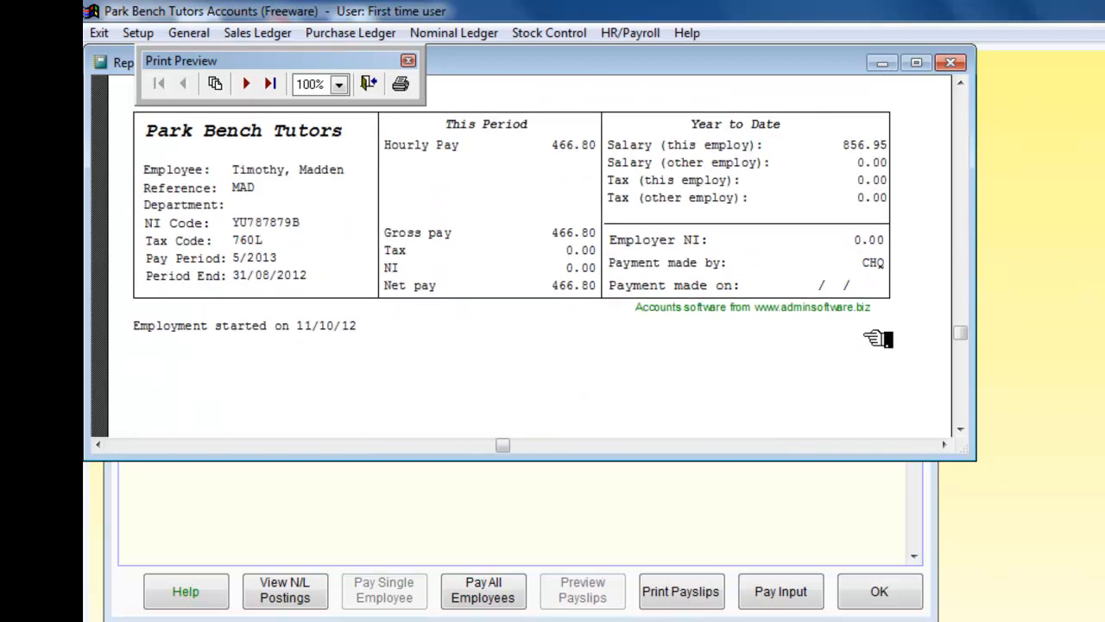
{"action": "scroll", "coordinate": [870, 341], "scroll_direction": "down", "scroll_amount": 5}
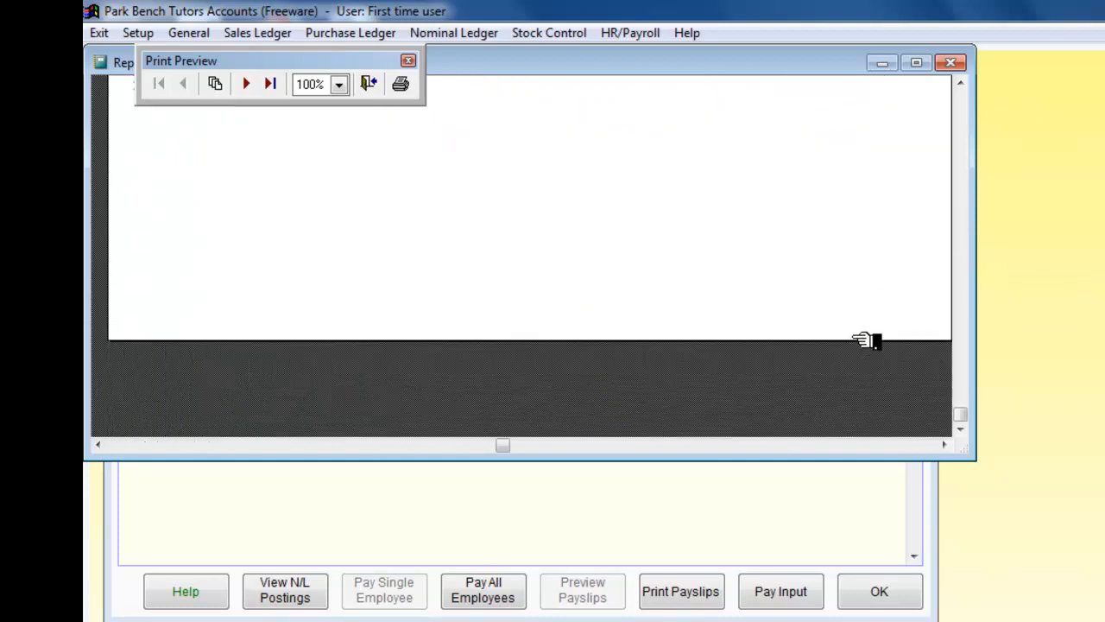
{"action": "scroll", "coordinate": [863, 339], "scroll_direction": "down", "scroll_amount": 5}
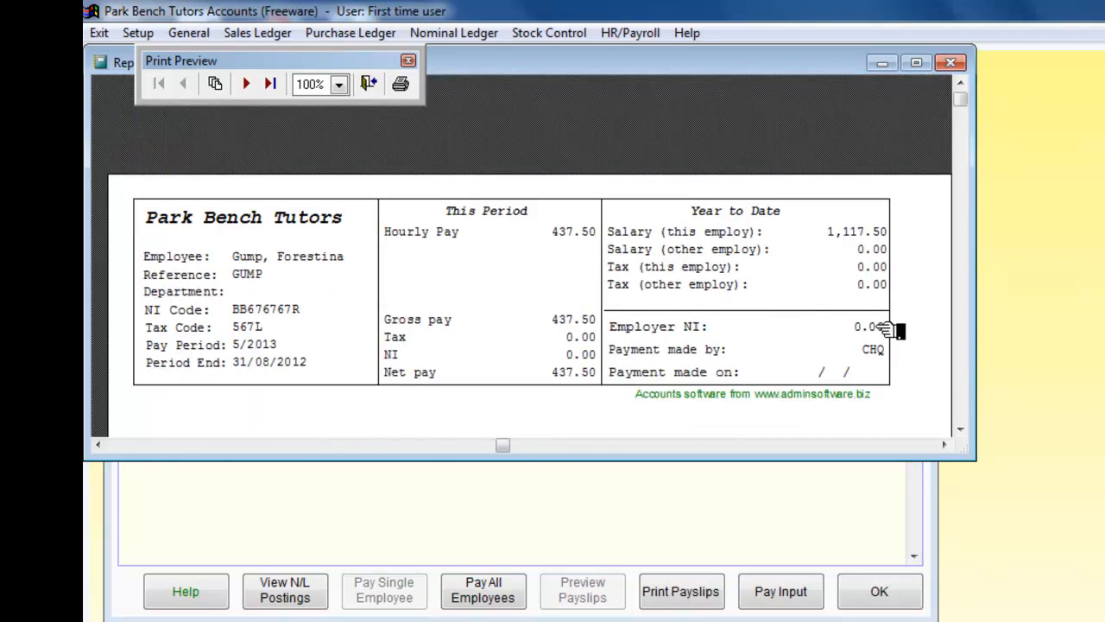
{"action": "left_click", "coordinate": [950, 62]}
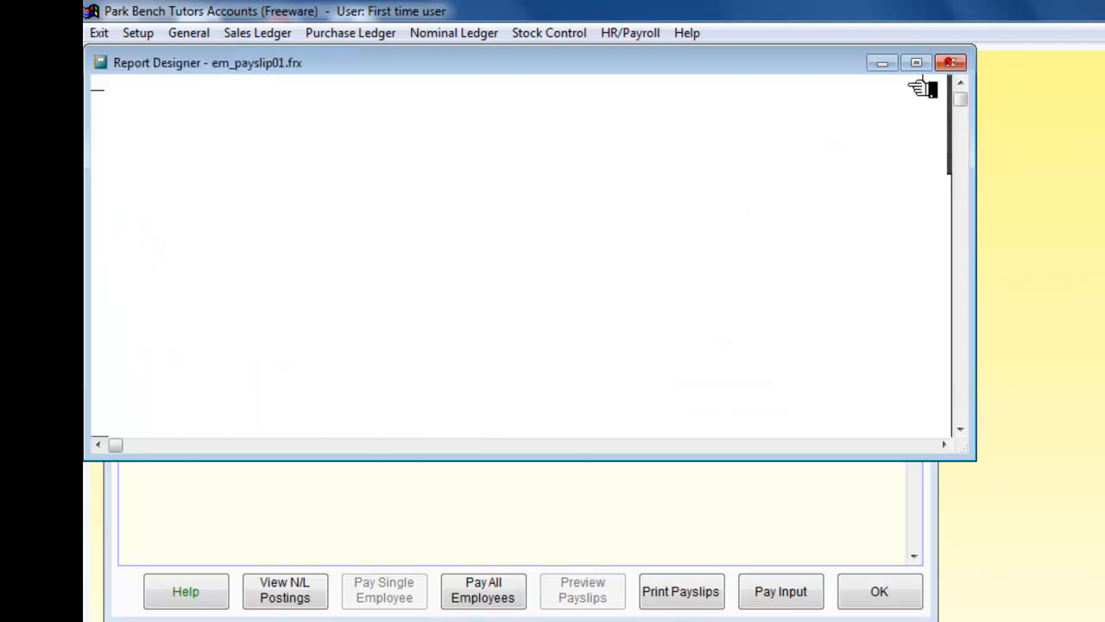
{"action": "left_click", "coordinate": [950, 62]}
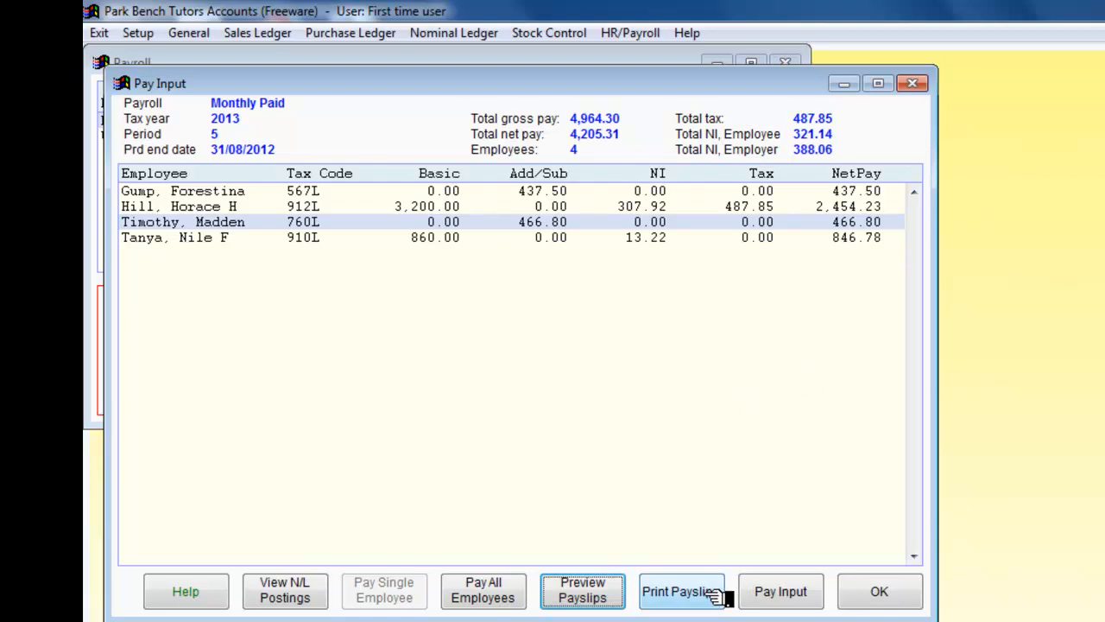
Pay all employees in the Monthly Paid payroll by cheque with payment date 07/11/2012.
{"action": "left_click", "coordinate": [483, 591]}
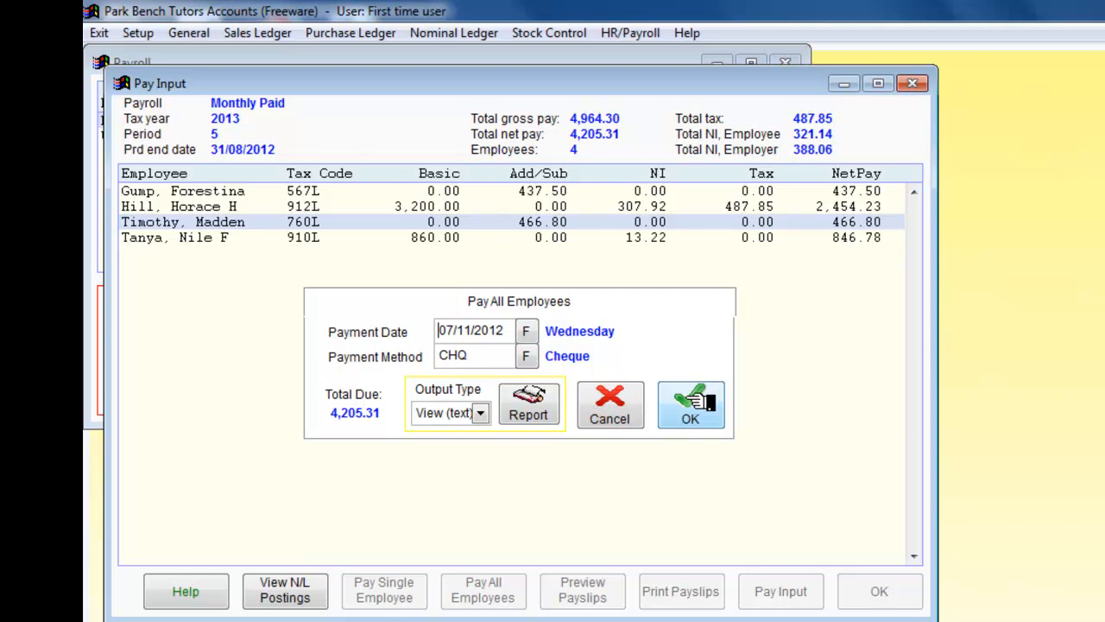
{"action": "left_click", "coordinate": [702, 400]}
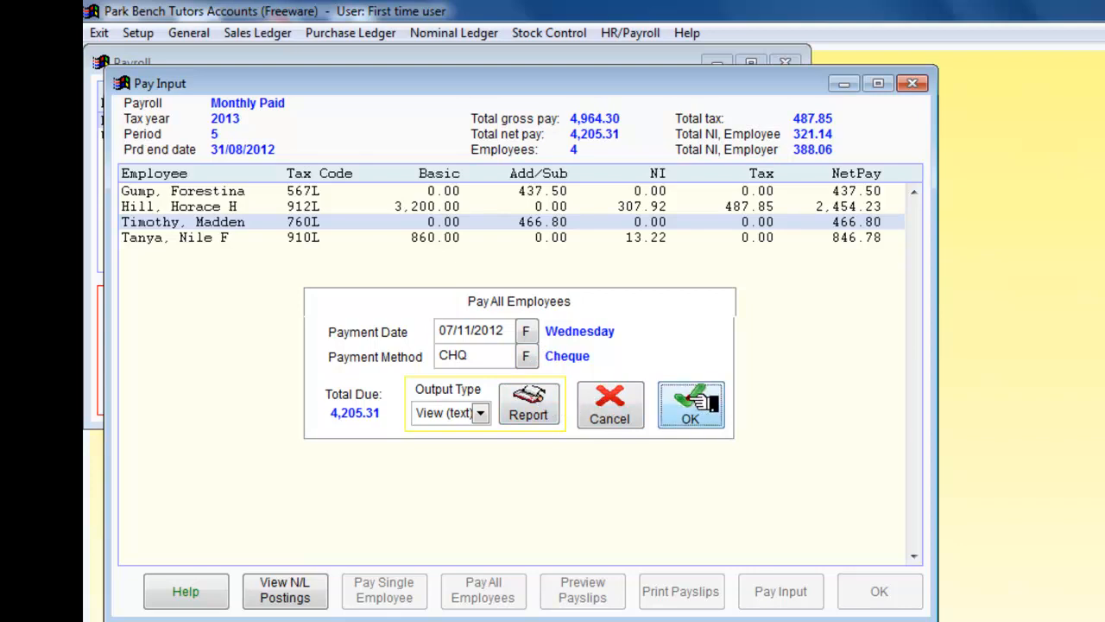